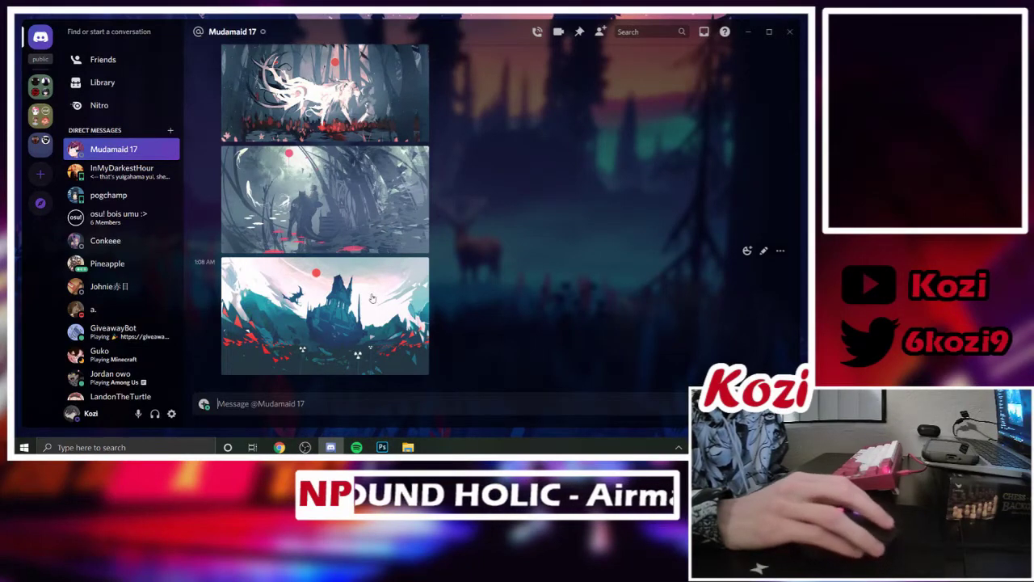
Open the pink cloud-sky image from the Discord DM full-size in Chrome, then bring Spotify forward
scroll(417, 244, "up", 1)
scroll(418, 244, "up", 4)
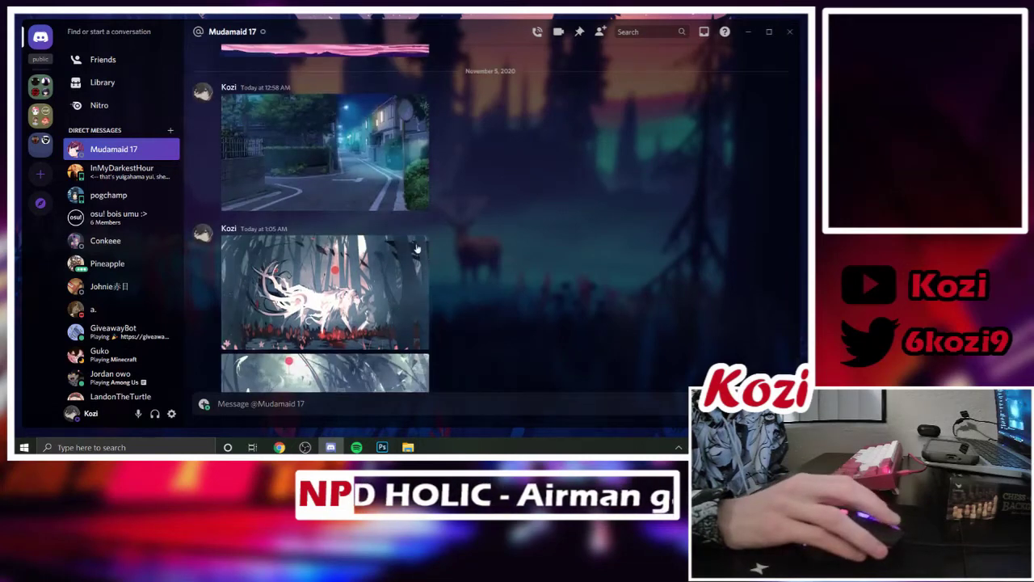
scroll(417, 248, "down", 5)
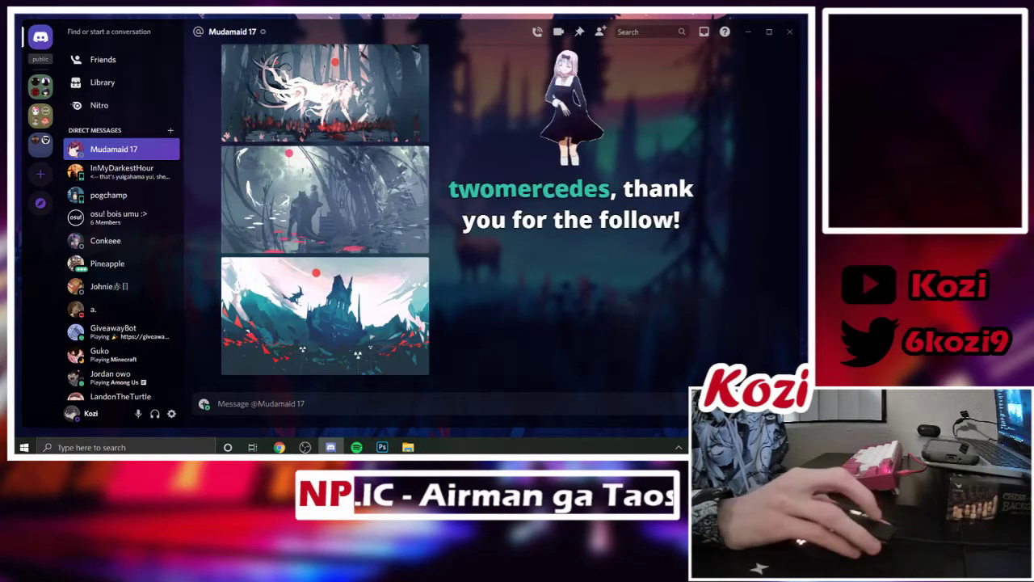
key("alt+Tab")
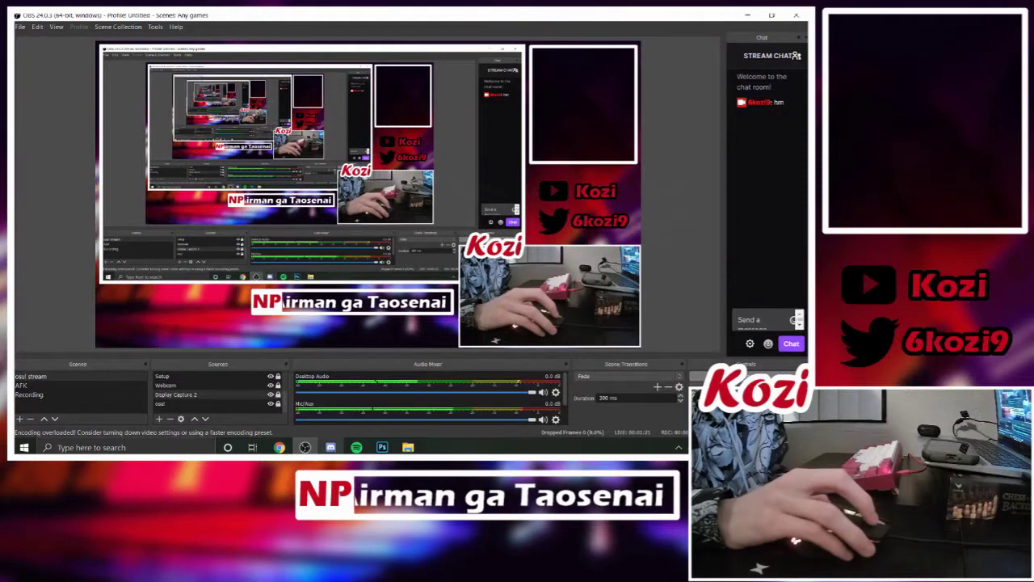
key("alt+Tab")
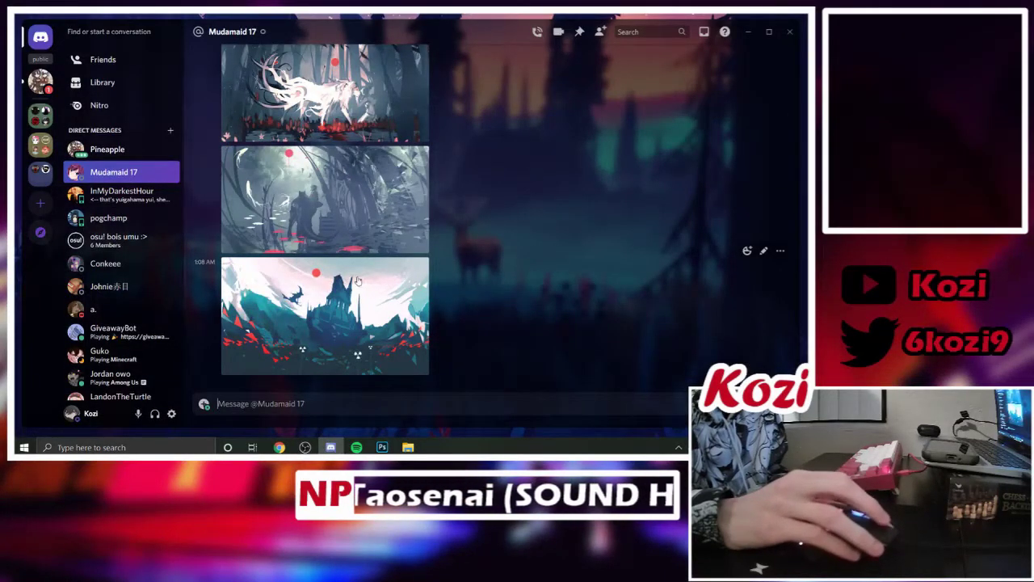
scroll(396, 282, "up", 1)
scroll(397, 284, "up", 5)
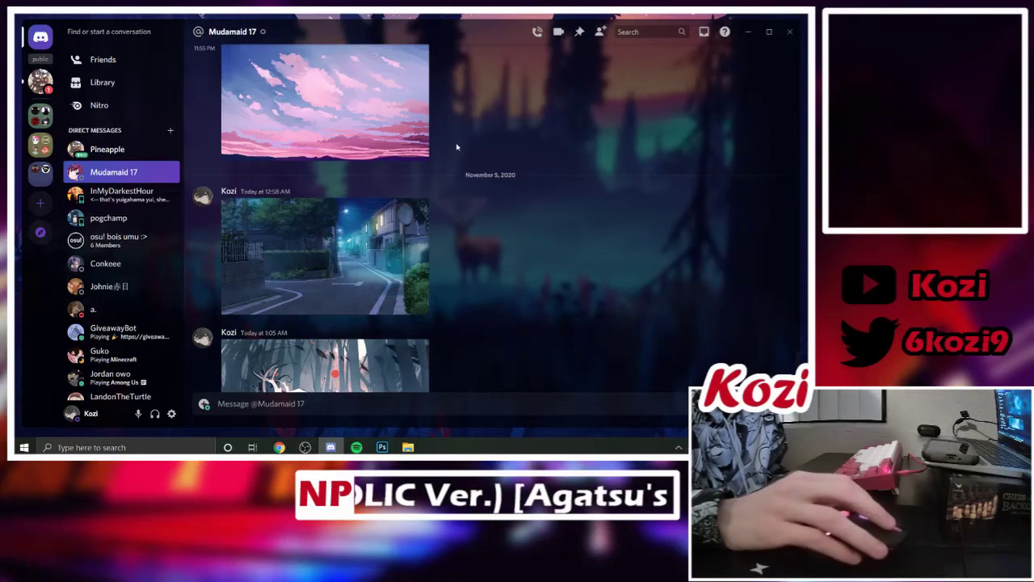
scroll(540, 191, "up", 1)
scroll(539, 190, "up", 2)
left_click(323, 256)
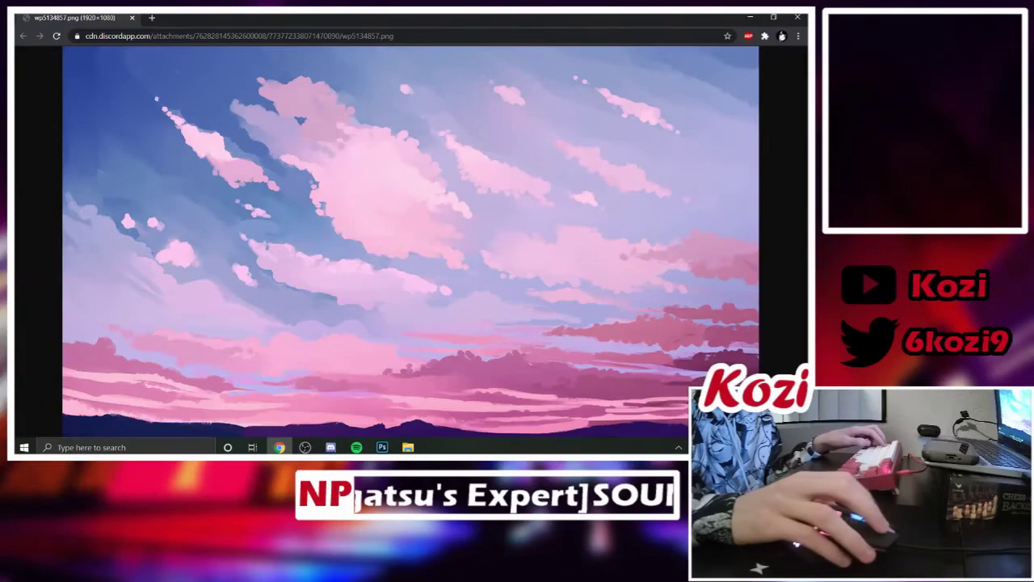
mouse_move(382, 447)
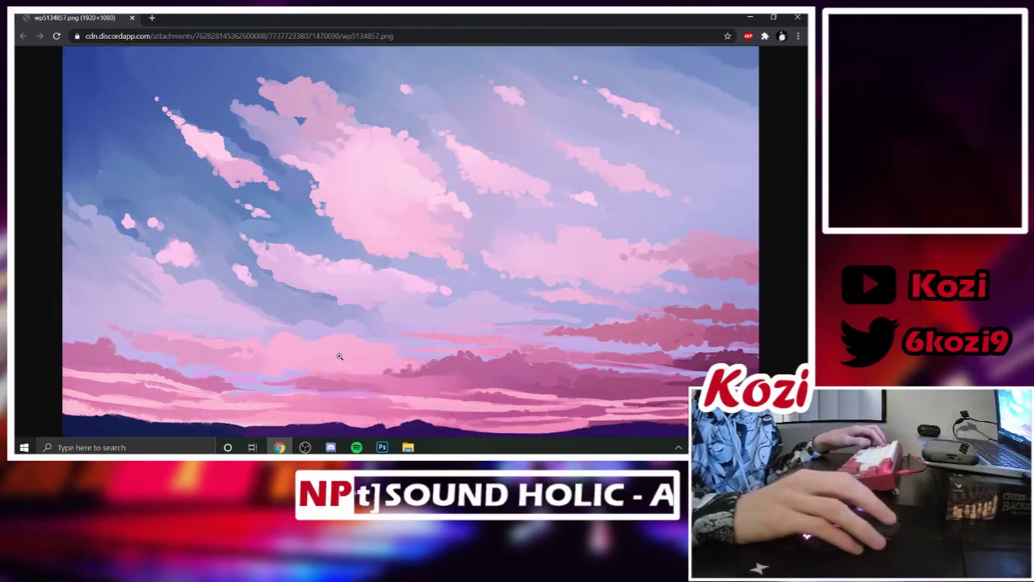
left_click(356, 446)
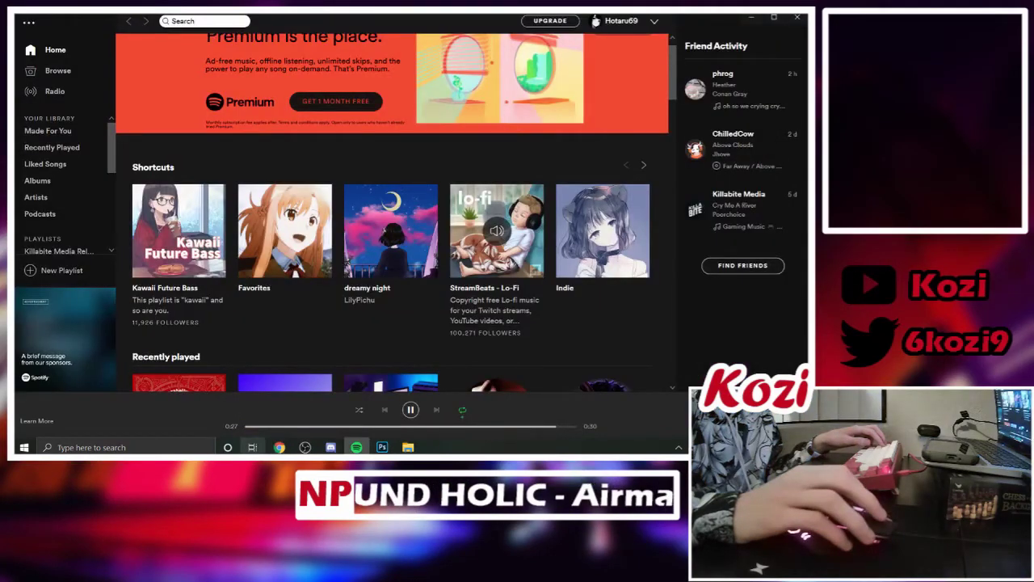
Create a new 1920 × 1080 px, 72 ppi document
left_click(382, 446)
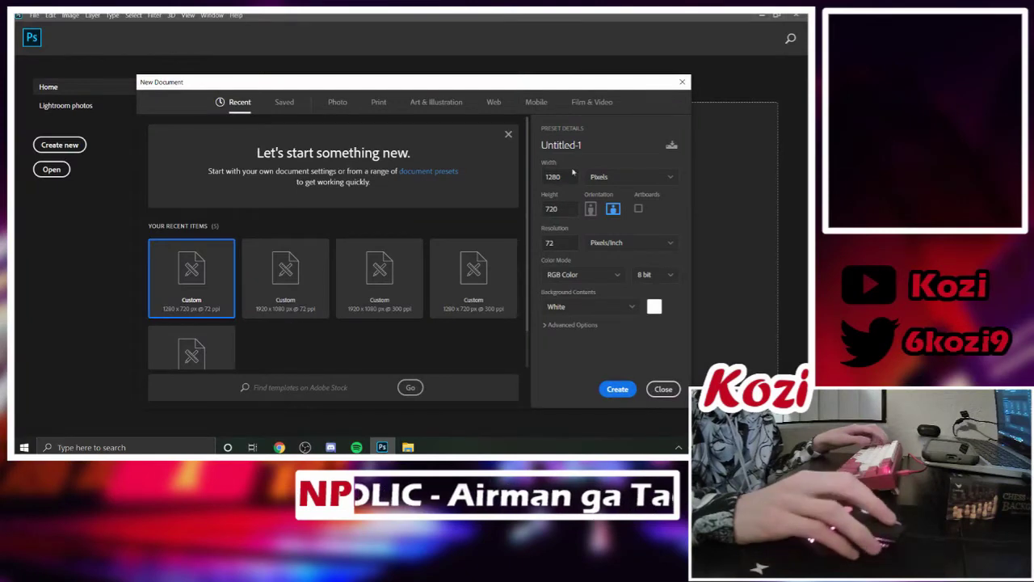
key("alt+Tab")
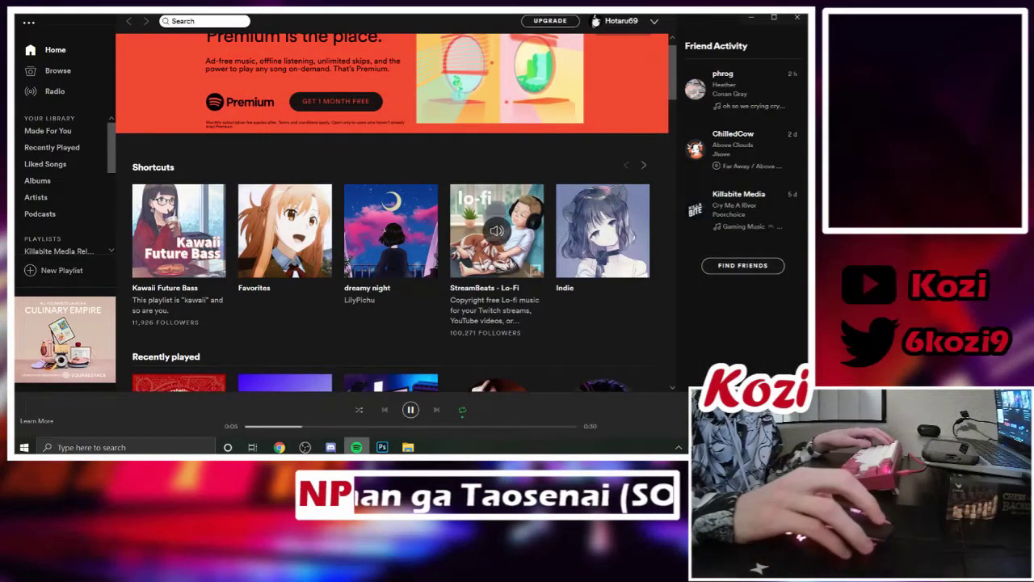
key("alt+Tab")
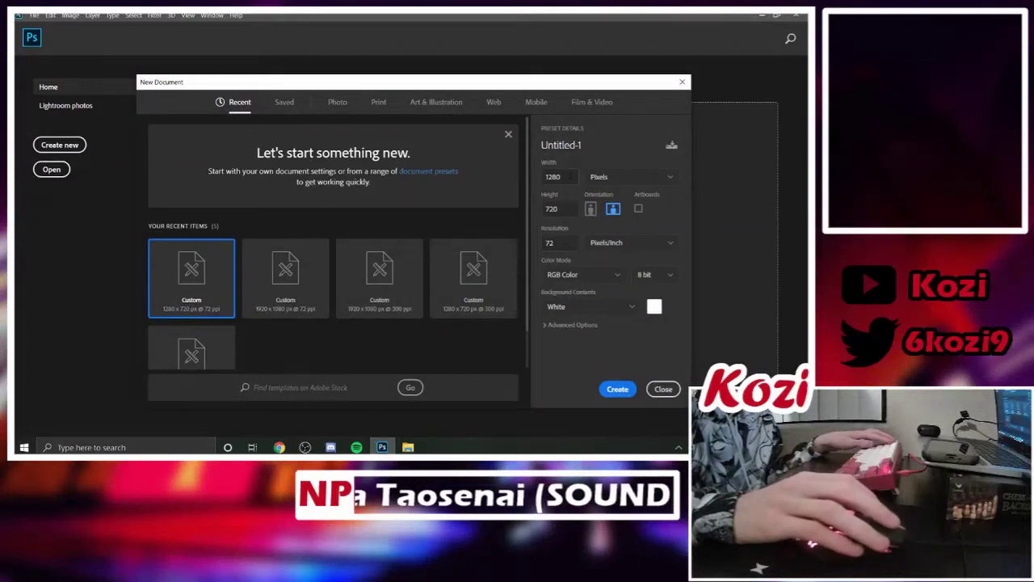
left_click(570, 176)
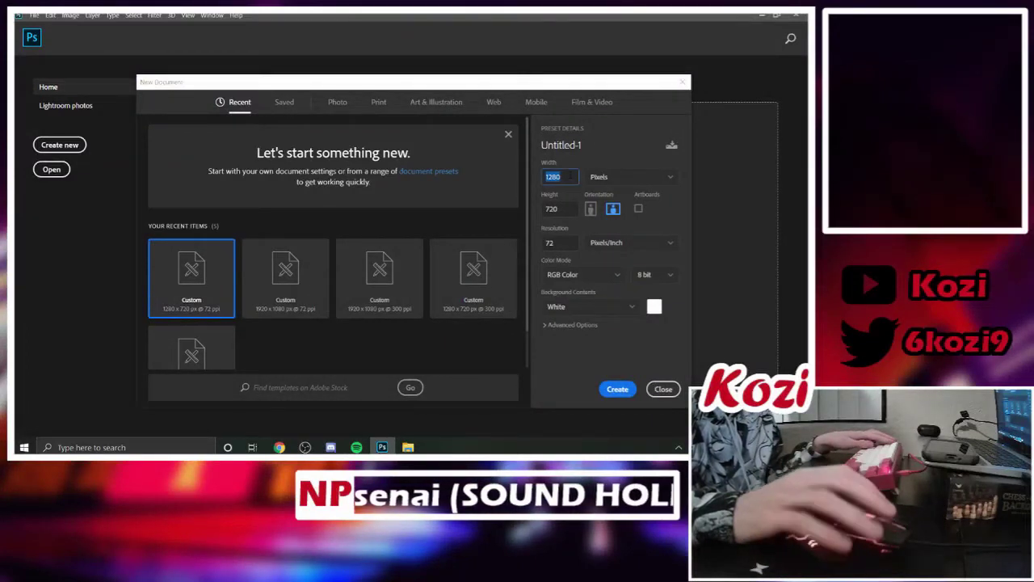
type("1920")
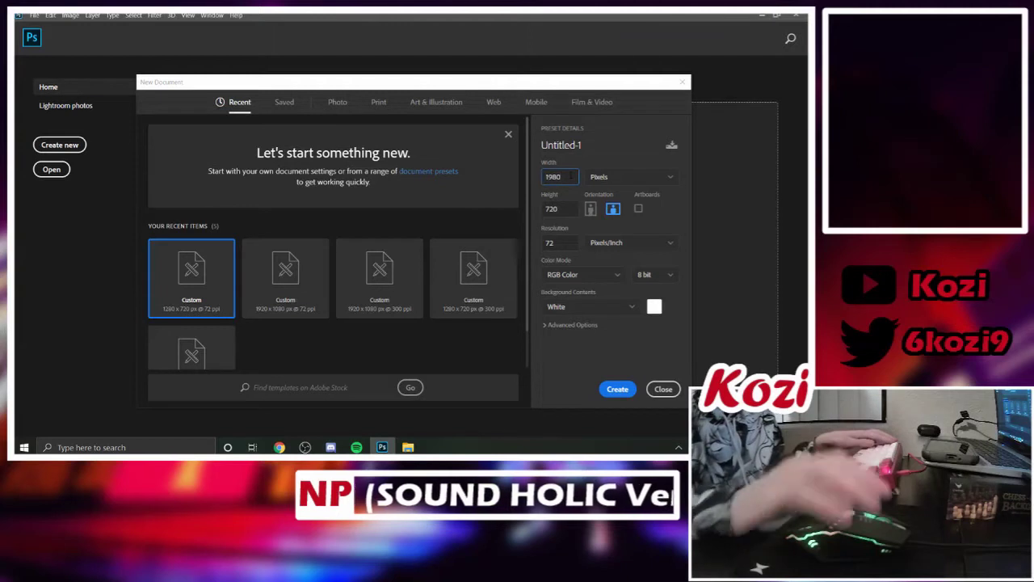
left_click(560, 209)
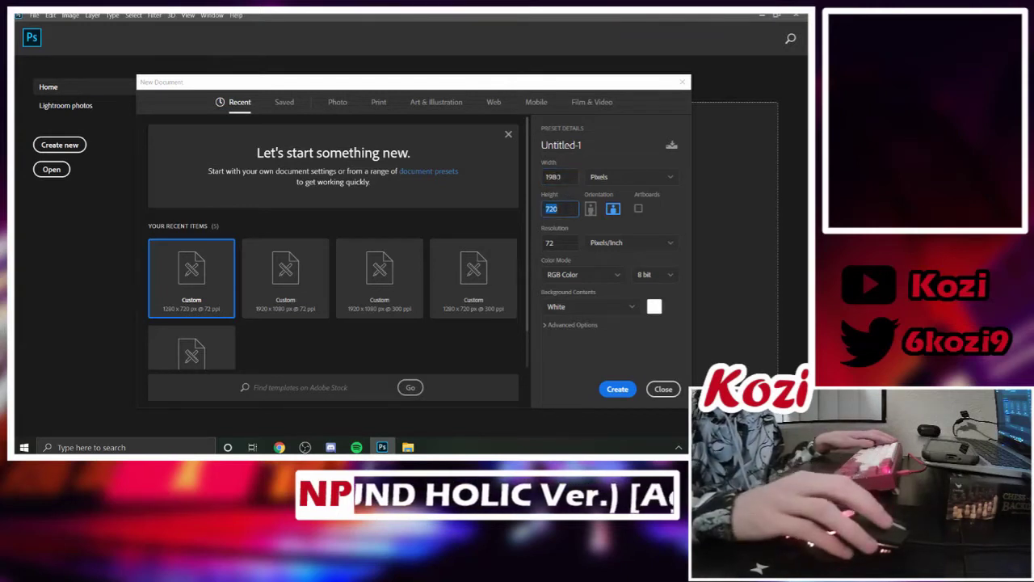
left_click(560, 176)
left_click(560, 176)
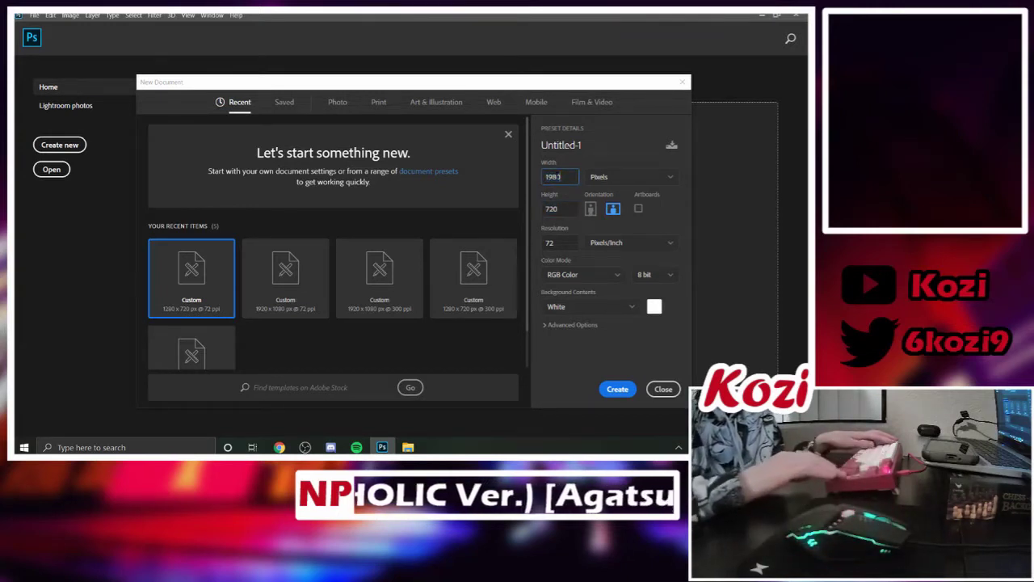
key("Tab")
type("1080")
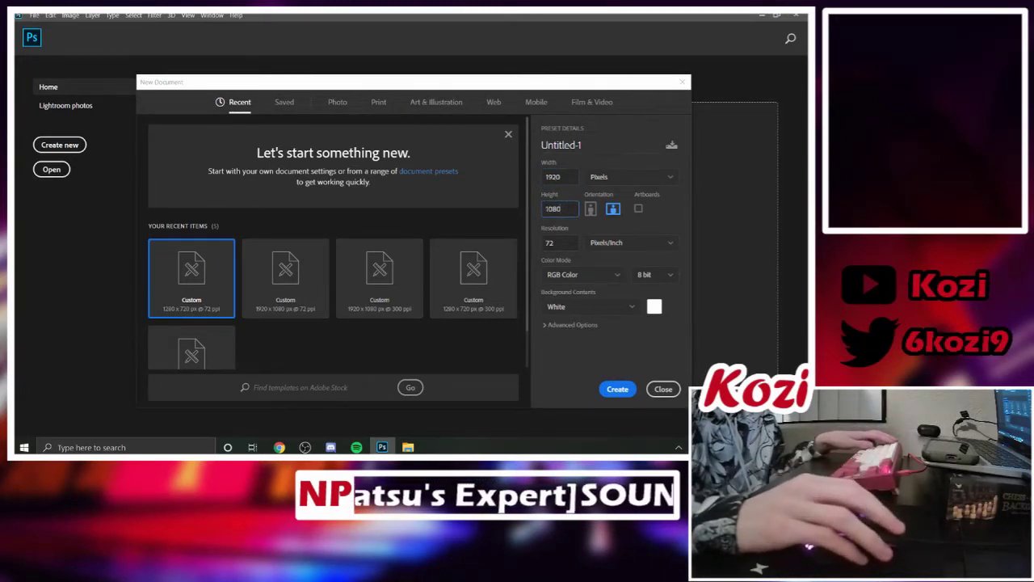
left_click(619, 390)
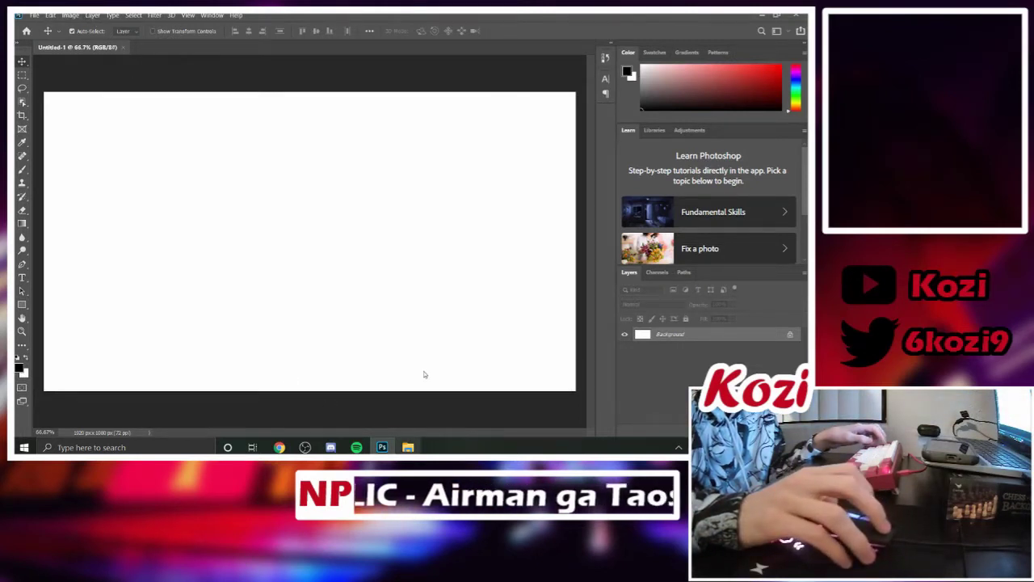
Place the pink cloud-sky image from Pictures onto the canvas and stretch it to fill it
key("super+e")
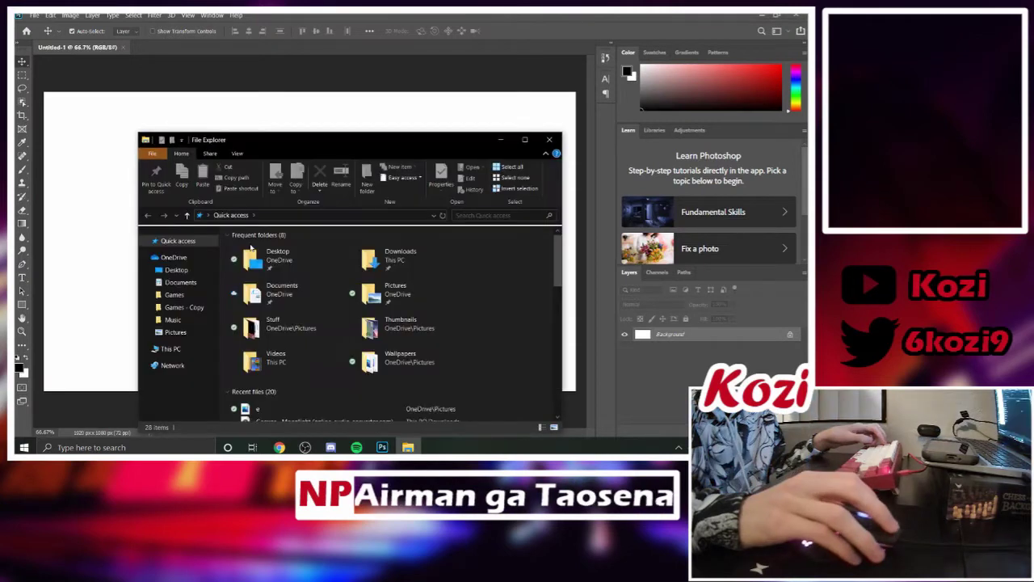
left_click(176, 332)
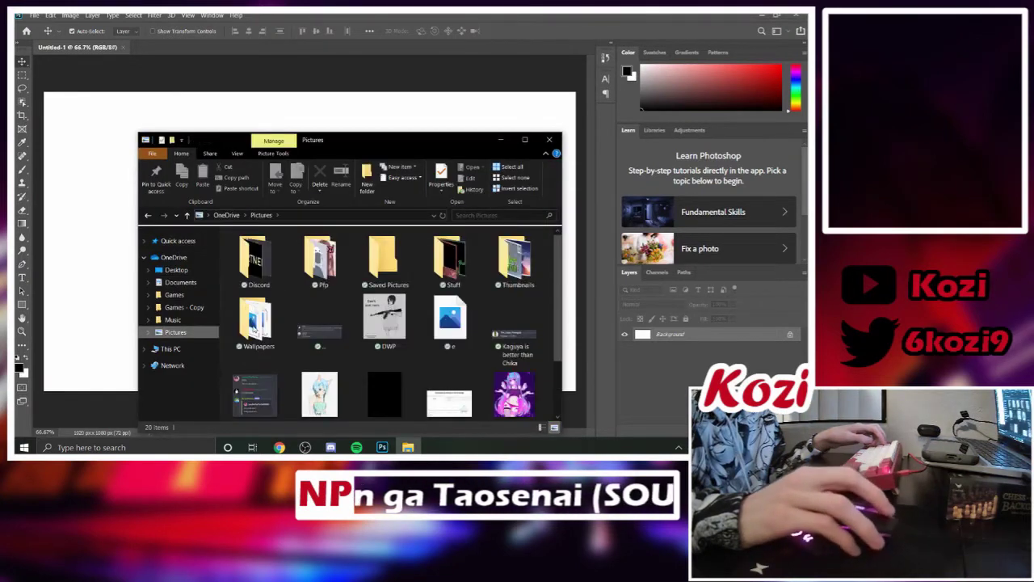
left_click_drag(453, 313, 83, 250)
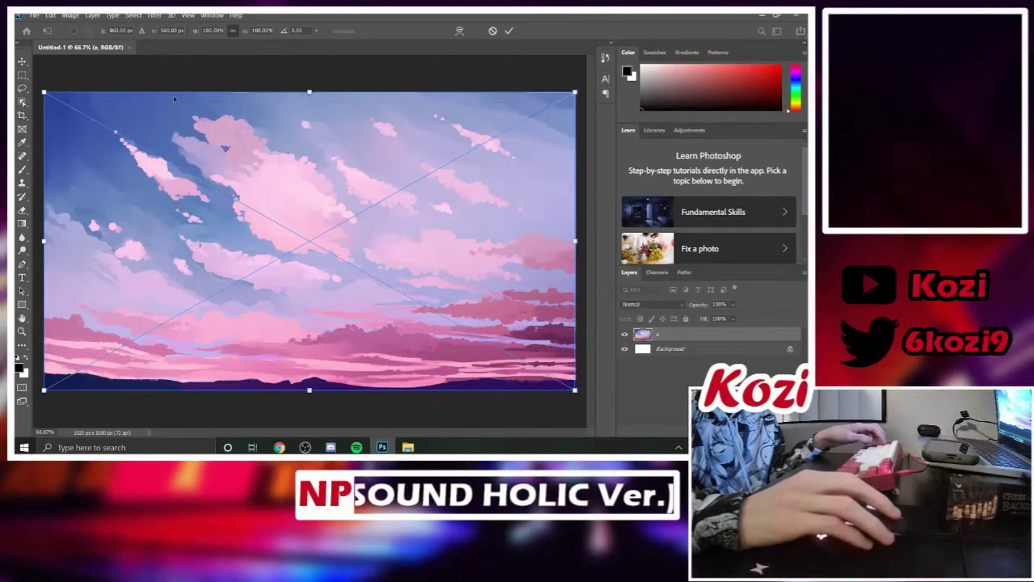
mouse_move(44, 93)
left_mouse_down()
mouse_move(86, 115)
mouse_move(74, 102)
mouse_move(75, 122)
mouse_move(61, 95)
mouse_move(40, 91)
left_mouse_up()
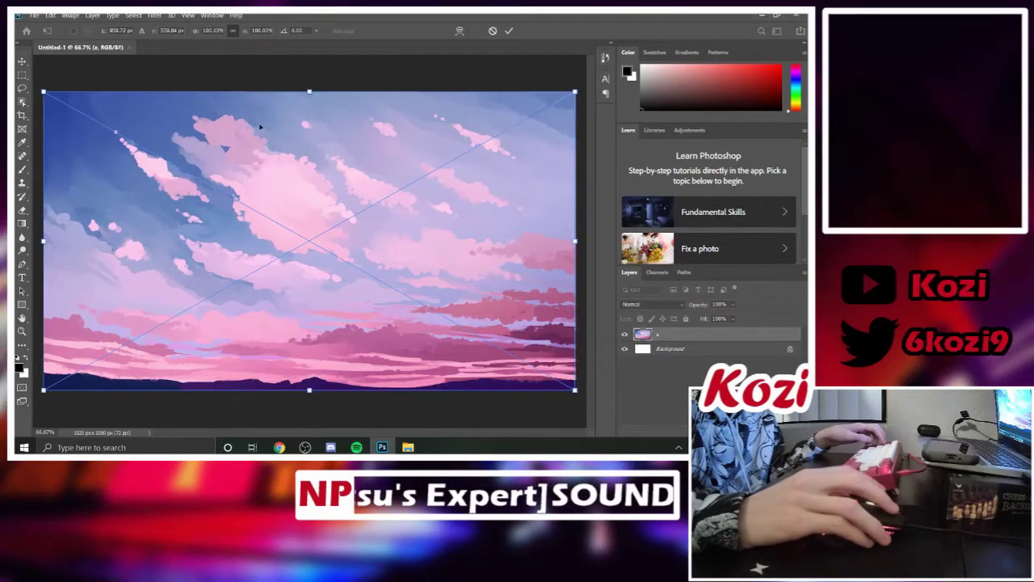
key("Return")
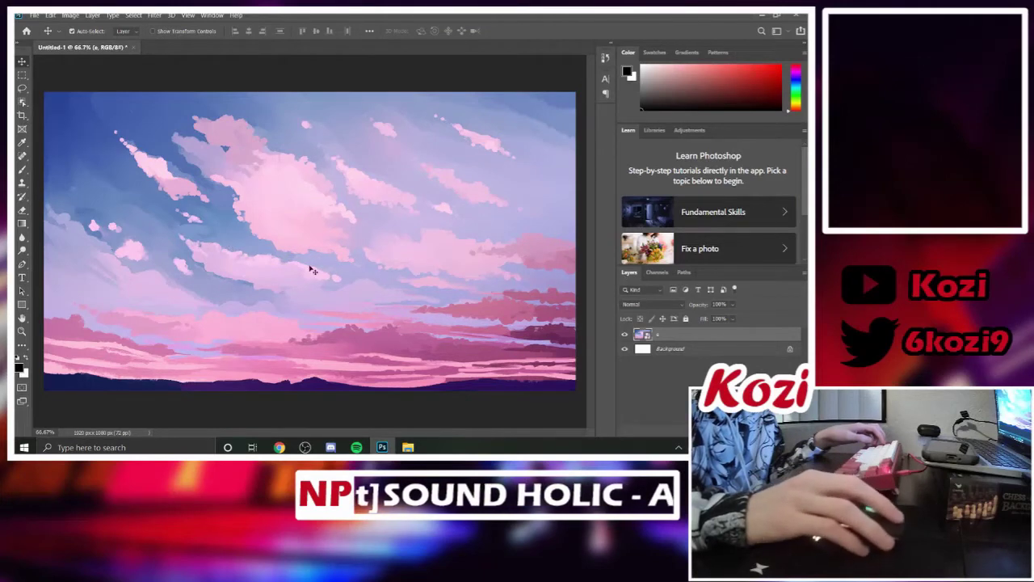
Delete the white Background layer
right_click(711, 349)
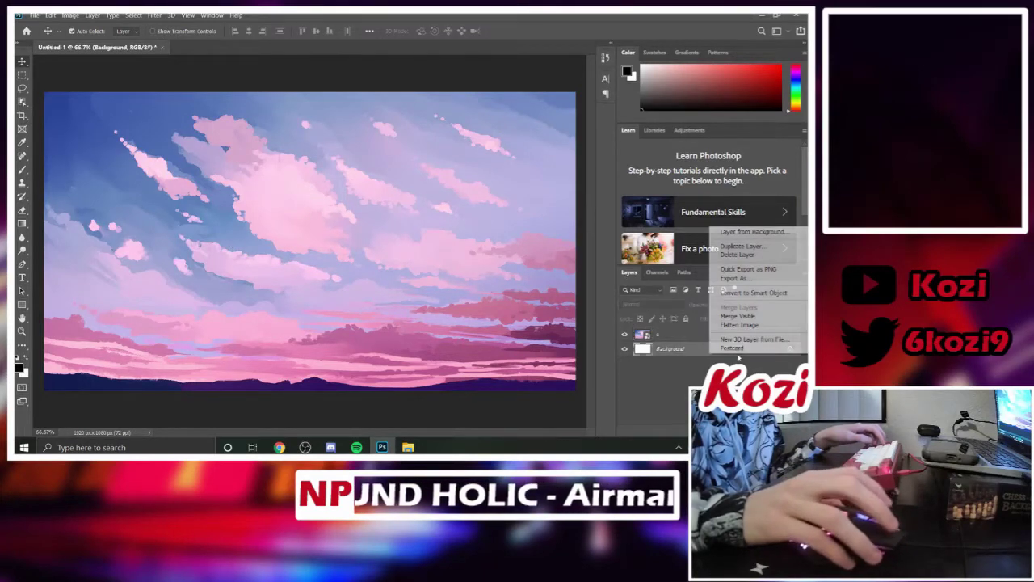
left_click(743, 255)
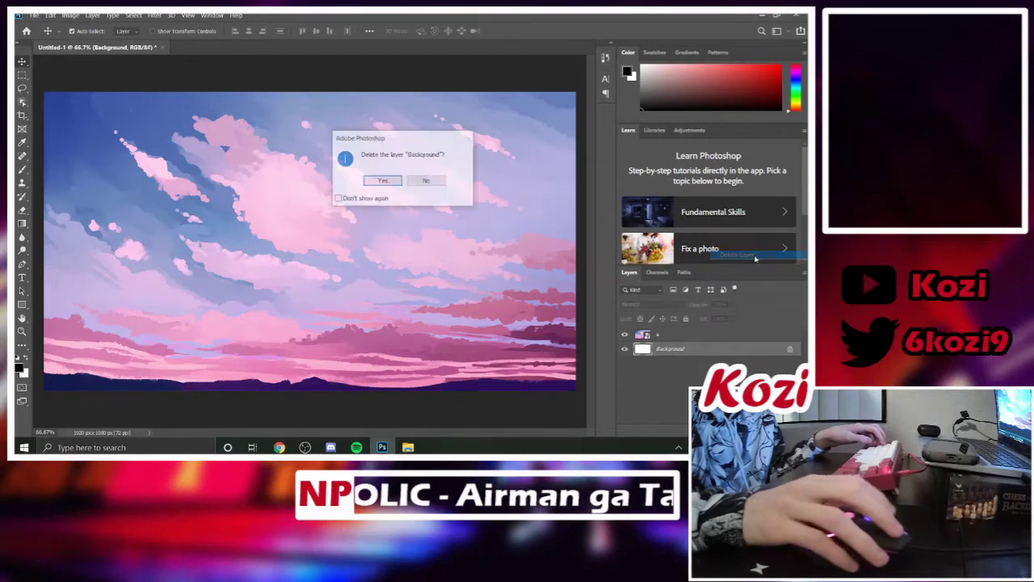
left_click(384, 181)
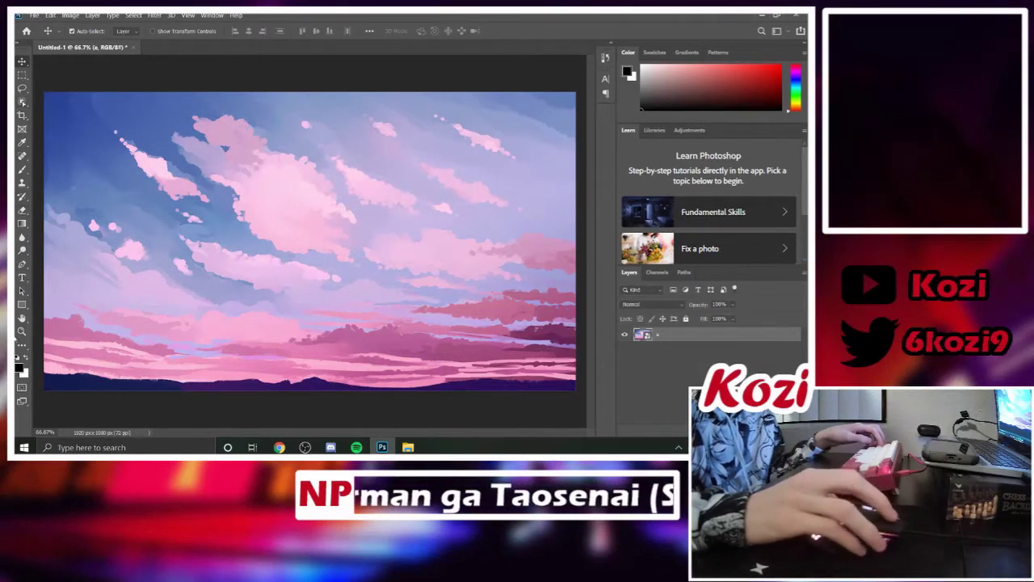
left_click(22, 305)
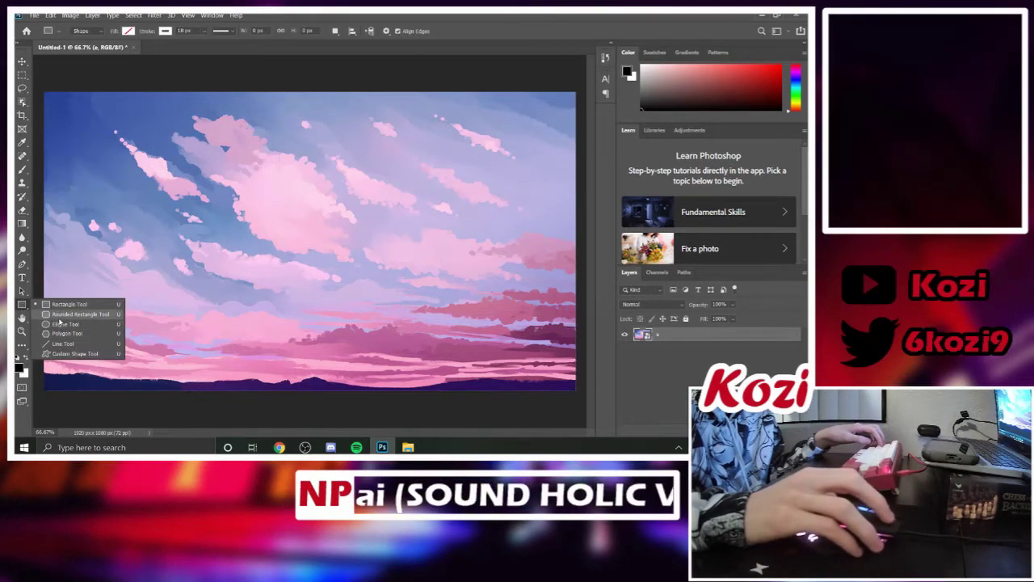
Draw a rectangle with a white stroke near the top-left of the canvas
left_click(67, 304)
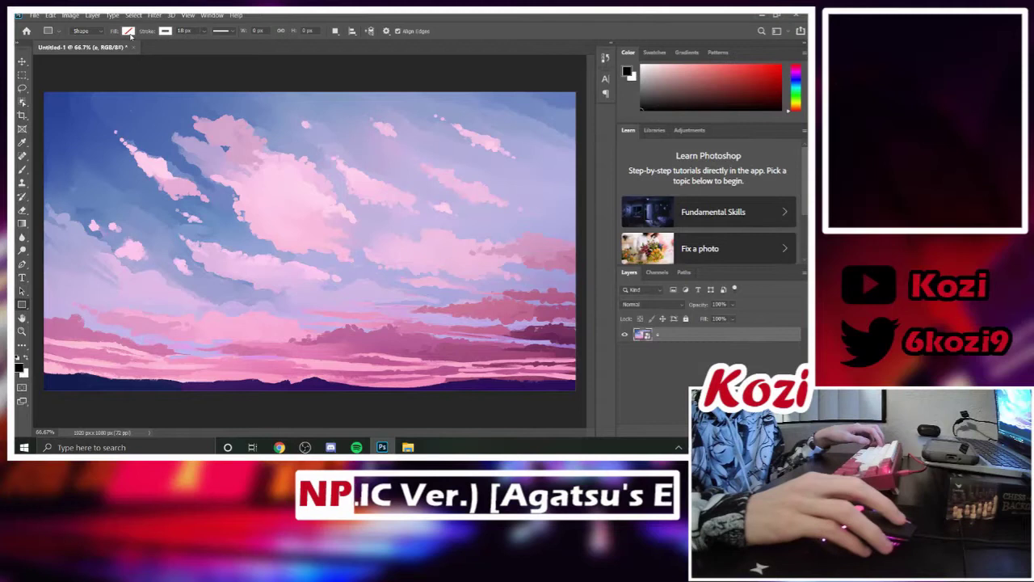
left_click(128, 32)
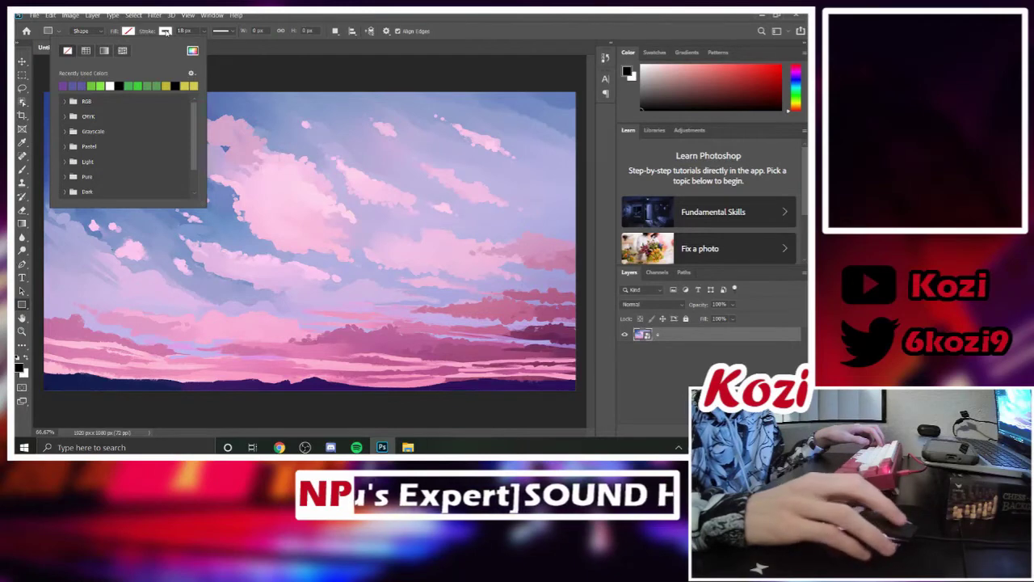
left_click(165, 32)
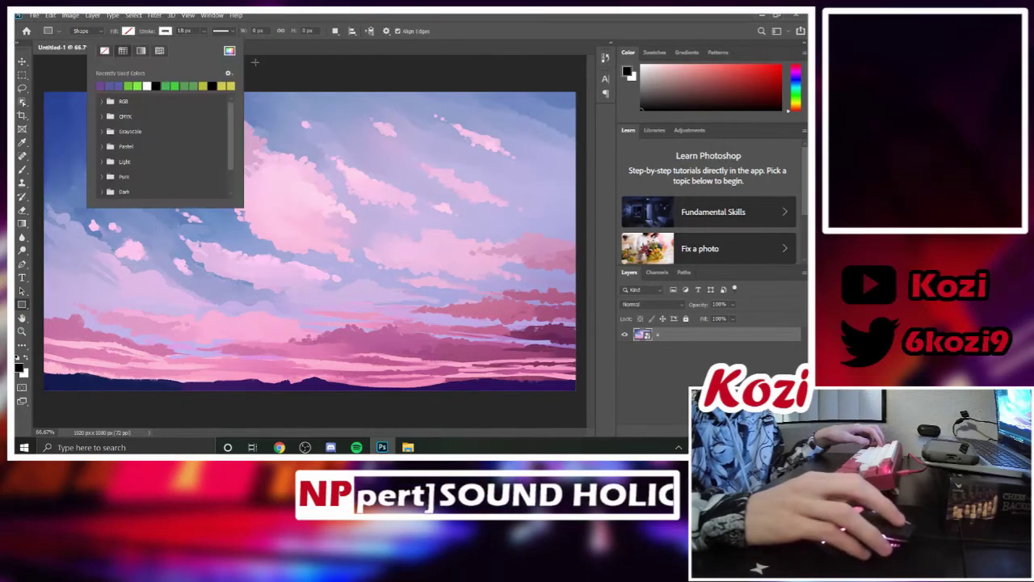
left_click(148, 84)
left_click(165, 31)
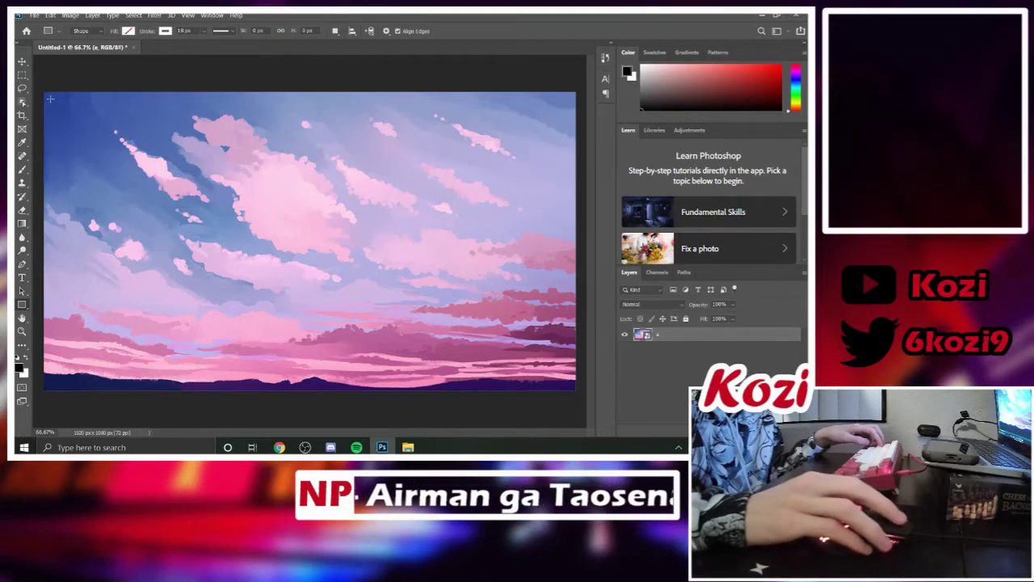
left_click_drag(63, 109, 145, 159)
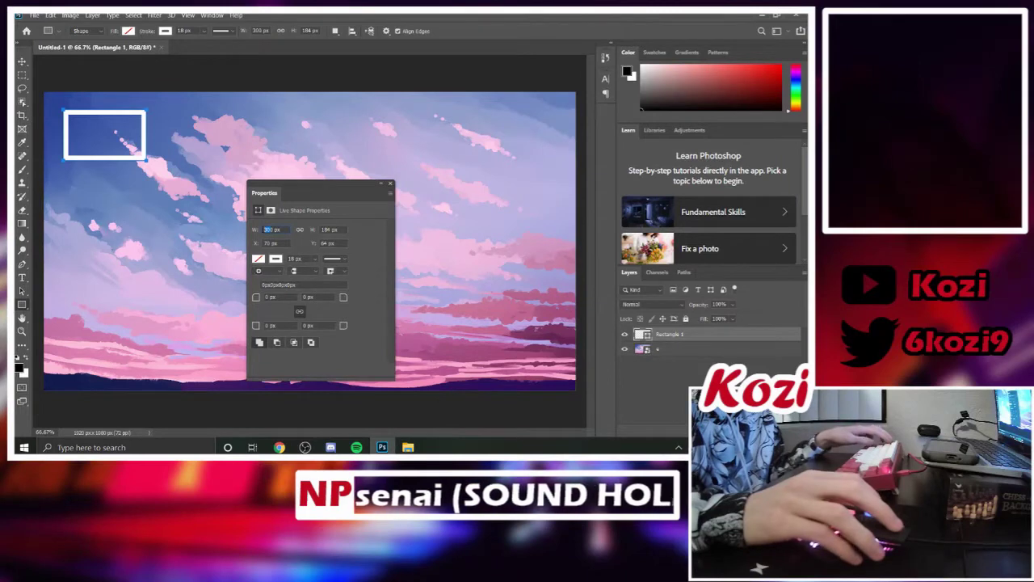
Size the rectangle to 1200 × 720 px in Properties
left_click(272, 229)
type("1200")
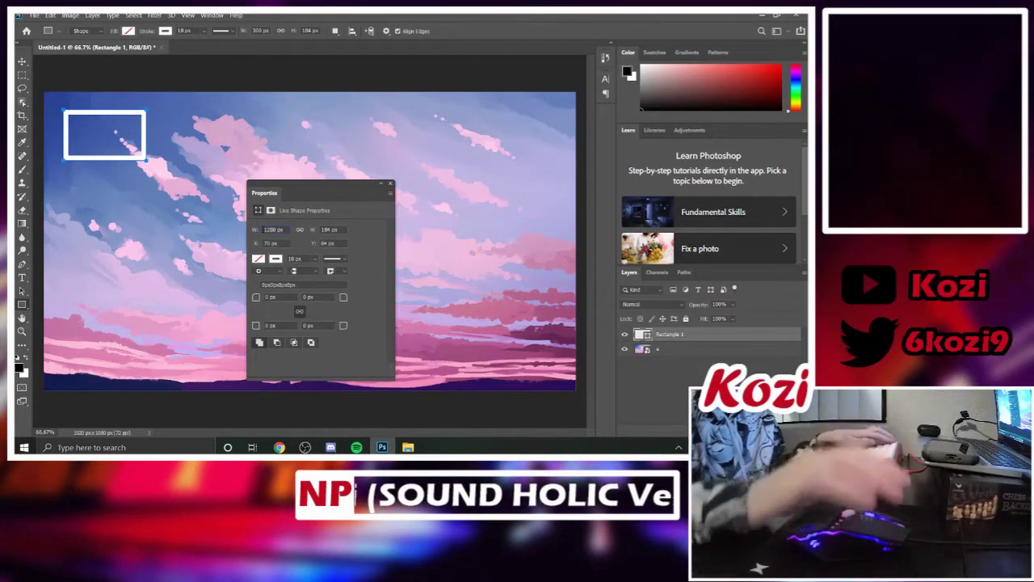
key("Tab")
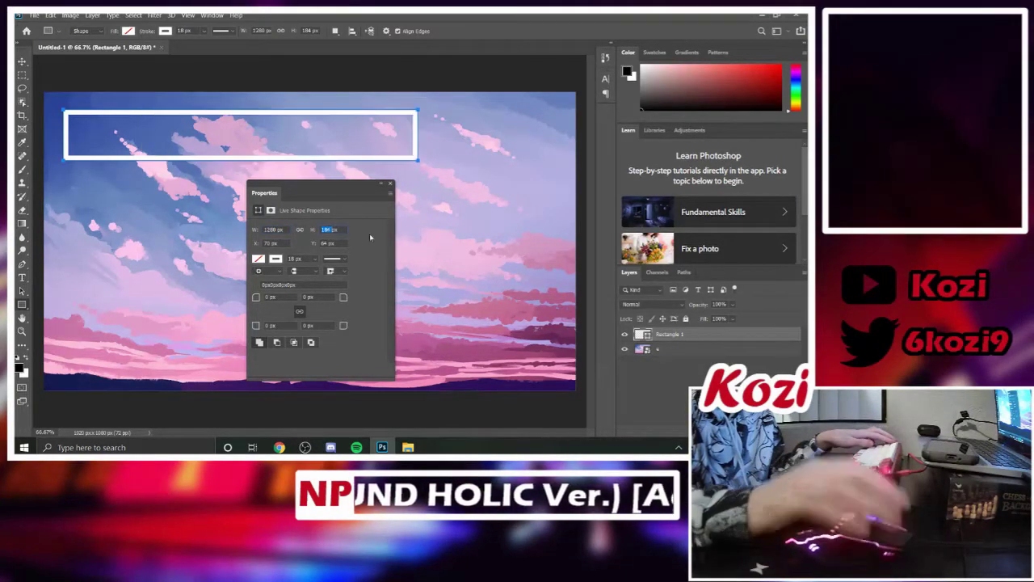
type("720")
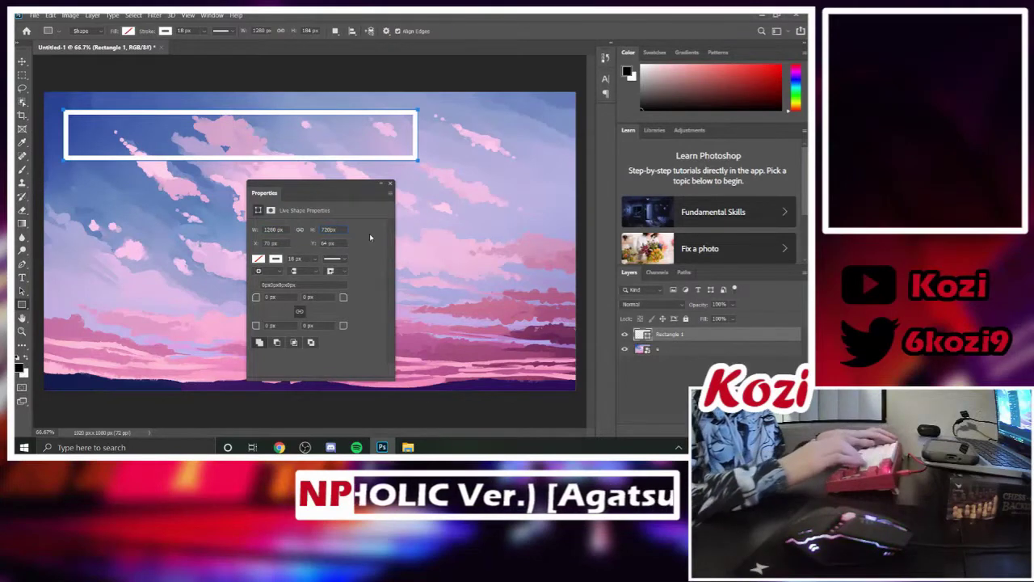
key("Return")
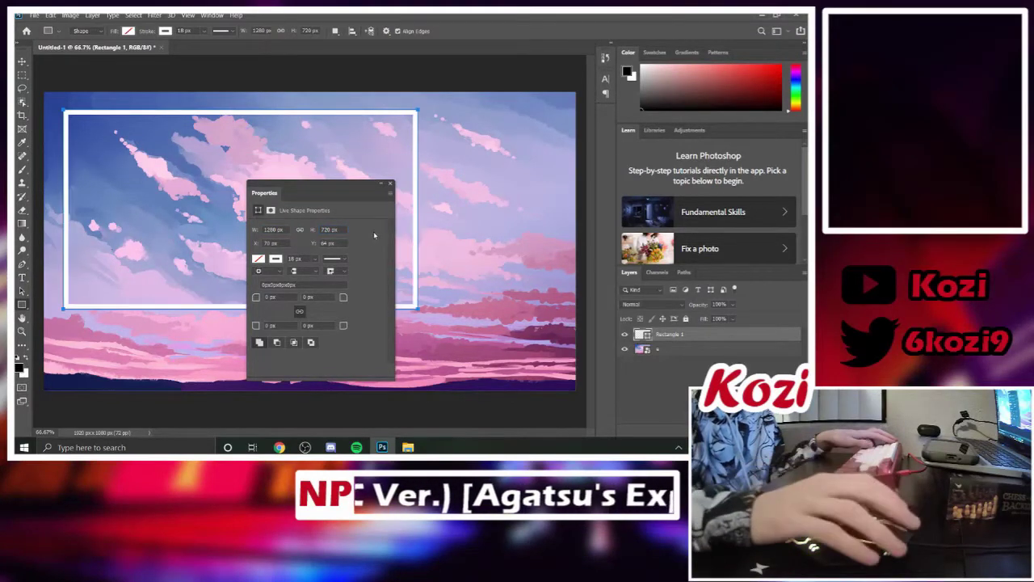
left_click(391, 184)
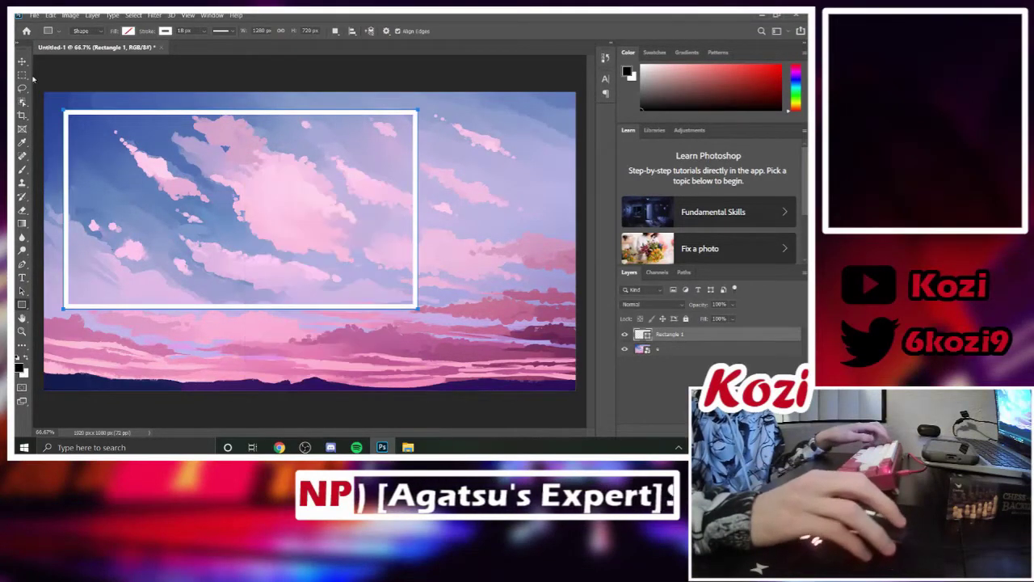
Nudge the frame into place and scale it up to about 113%
left_click(23, 63)
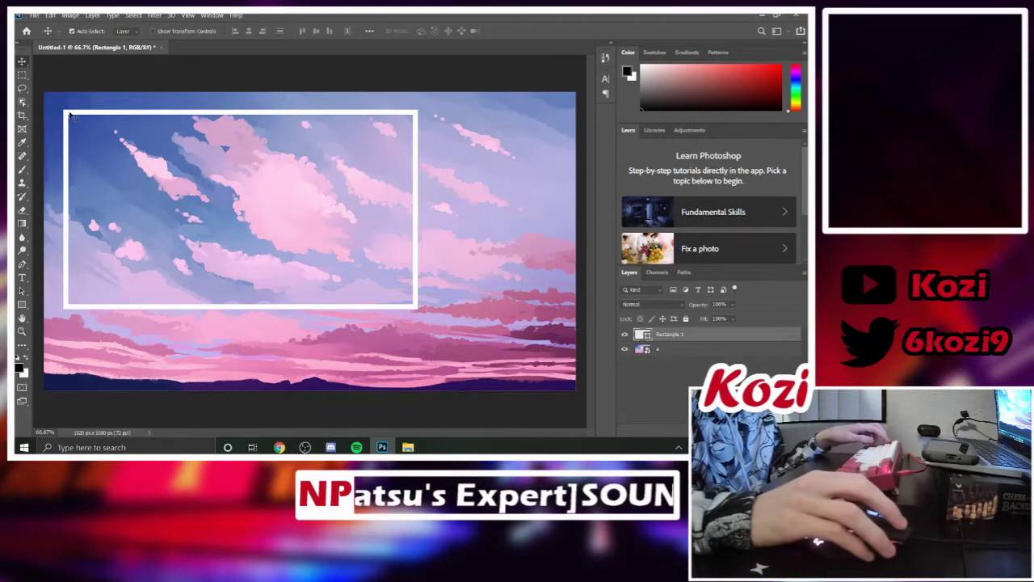
key("shift+Left")
key("shift+Up")
key("shift+Left")
key("shift+Up")
key("shift+Left")
key("shift+Up")
key("shift+Left")
key("shift+Up")
key("shift+Left")
key("shift+Up")
key("shift+Left")
key("shift+Up")
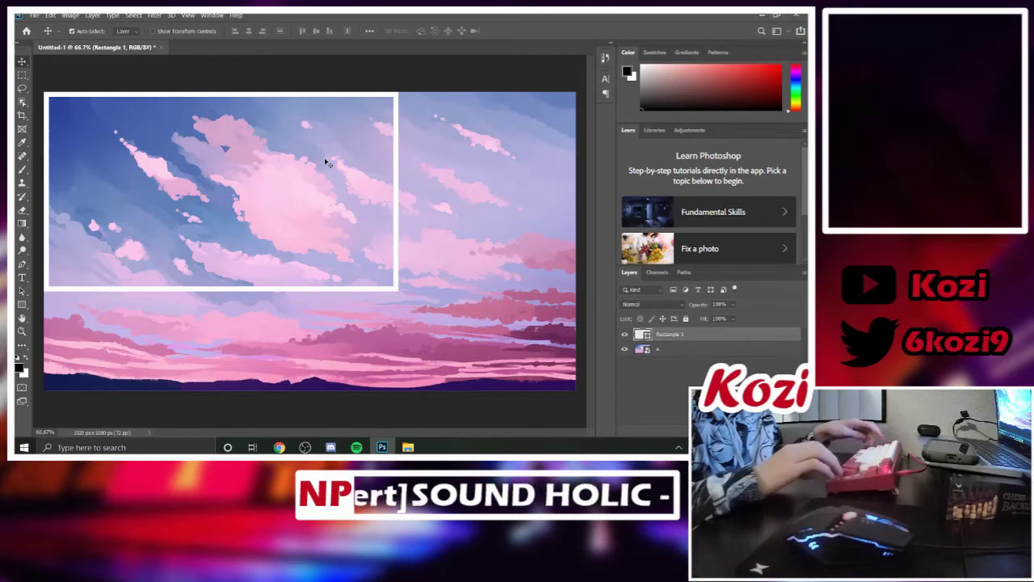
key("shift+Down")
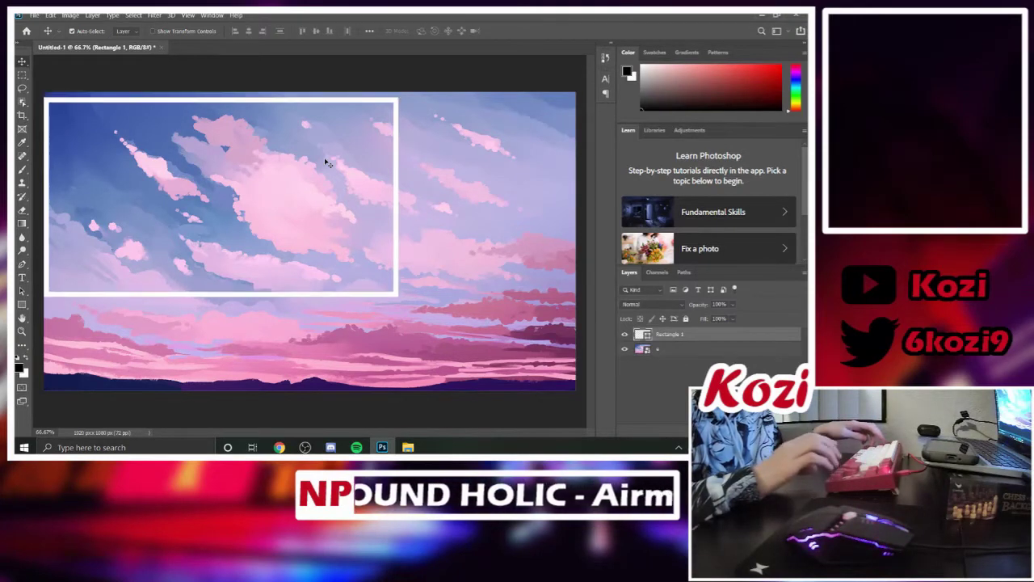
key("shift+Right")
key("shift+Right")
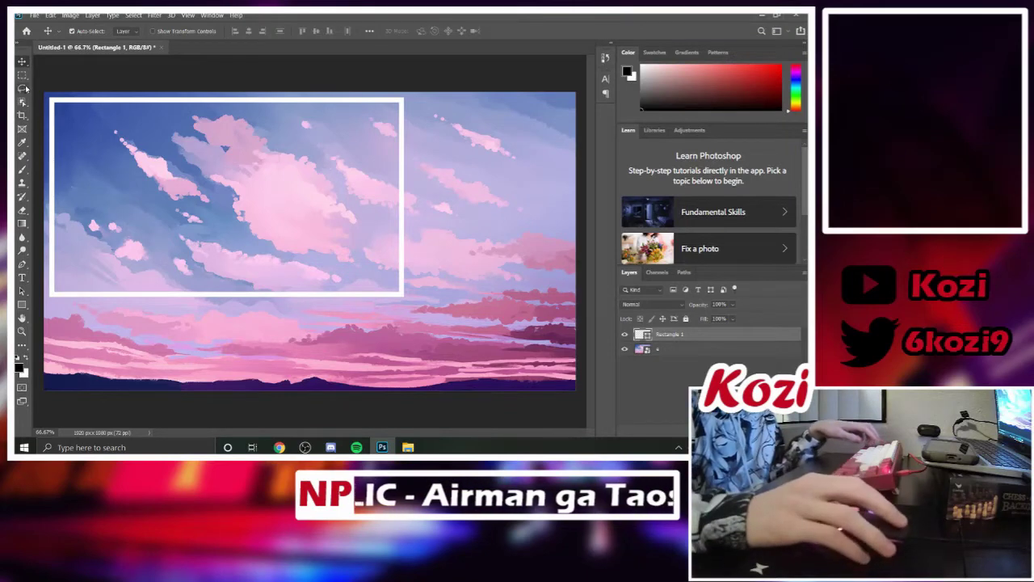
key("ctrl+t")
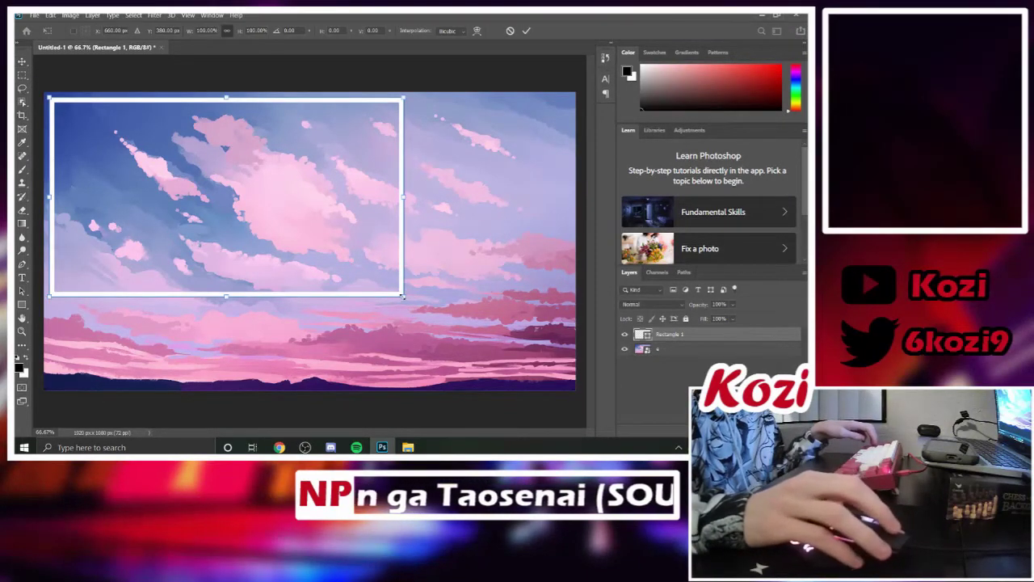
left_click_drag(402, 297, 450, 322)
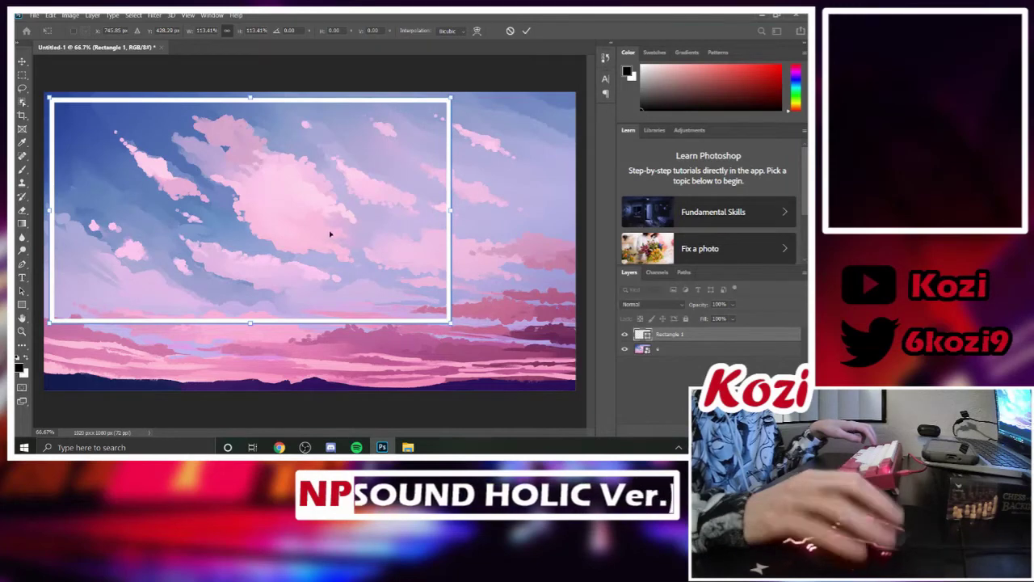
key("Return")
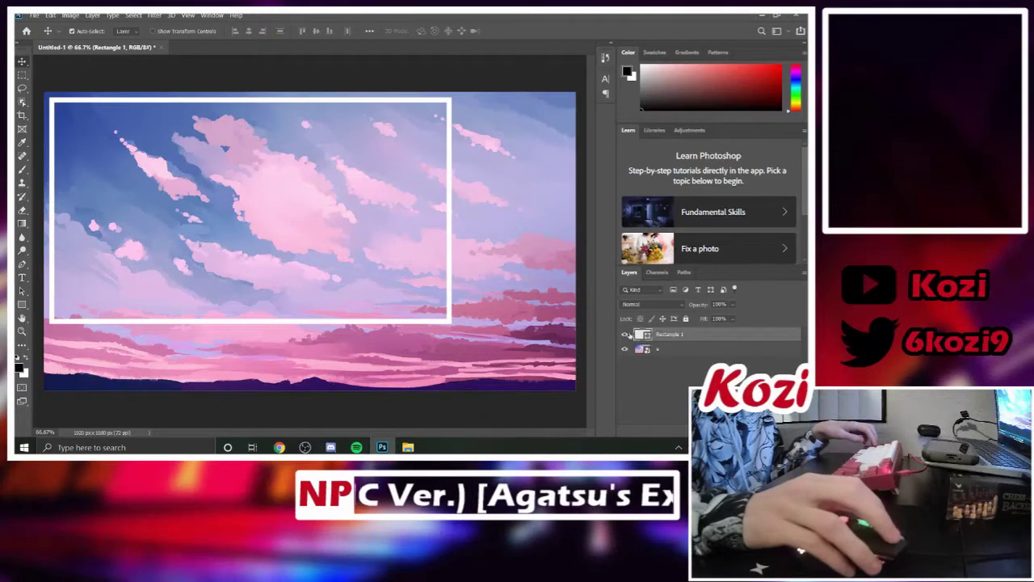
Rename the rectangle layer to 'Game capture'
right_click(672, 335)
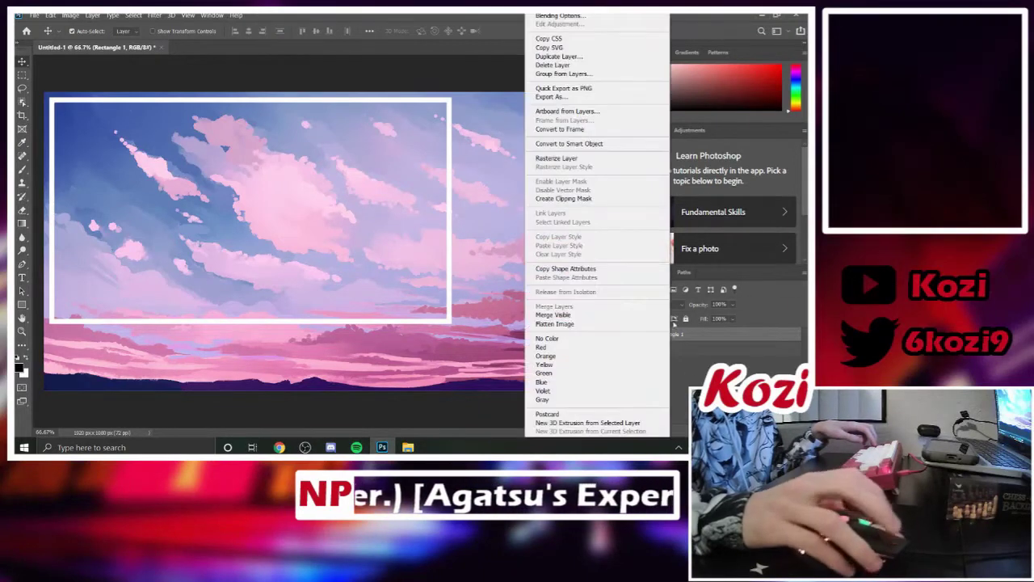
left_click(674, 339)
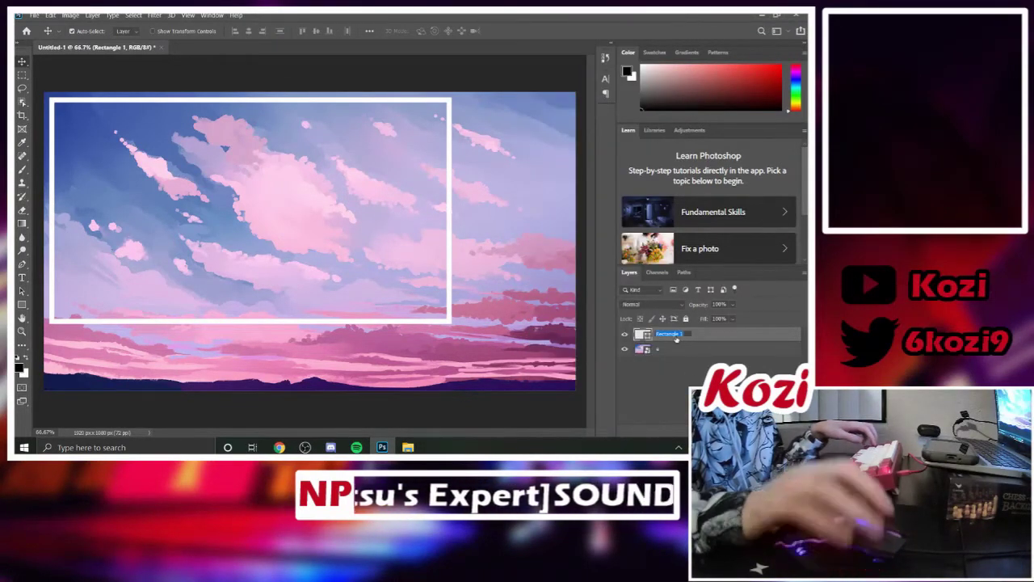
type("ontrol")
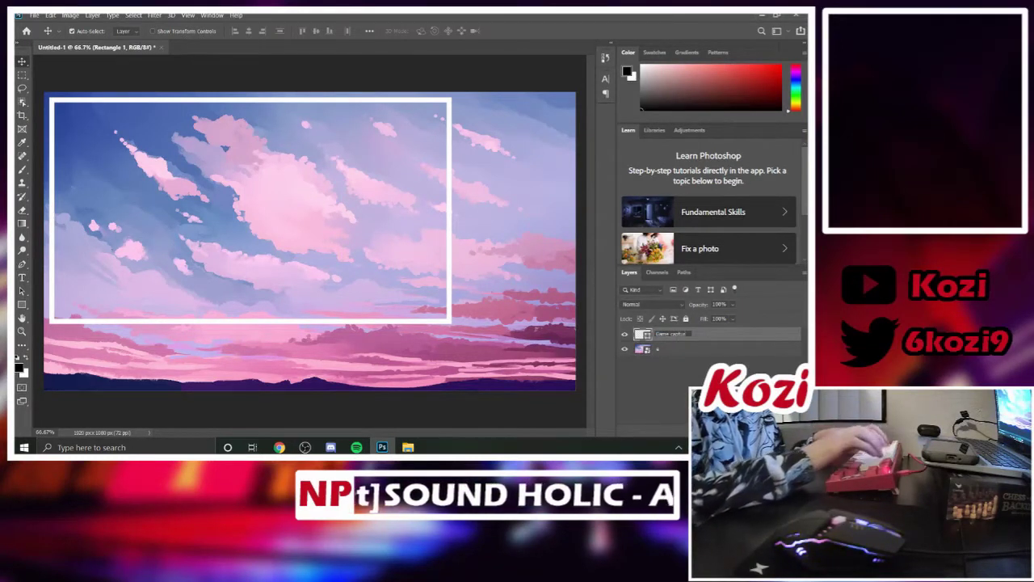
key("Return")
Add a 5 px Stroke effect to the Game capture layer
right_click(678, 336)
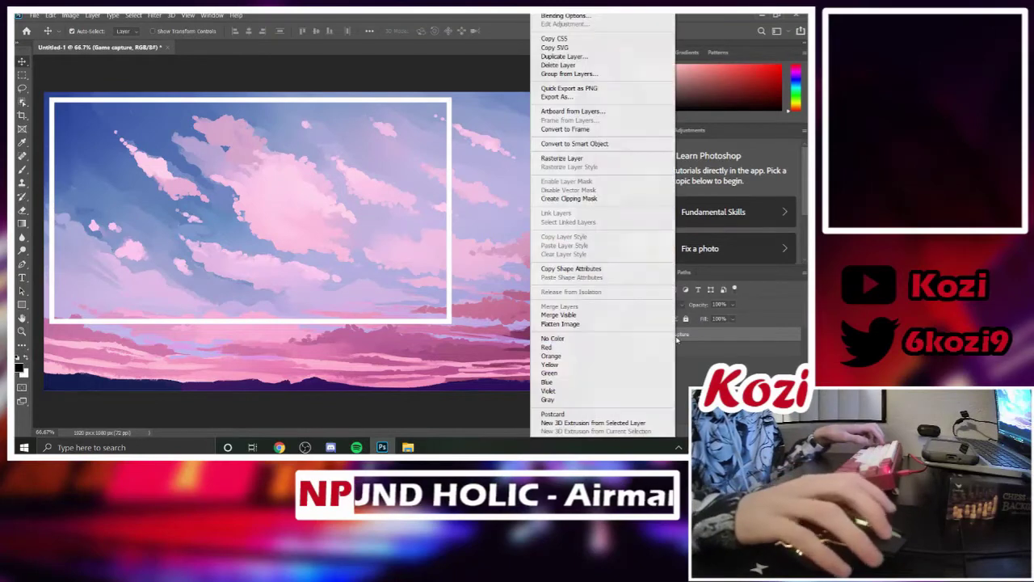
left_click(576, 15)
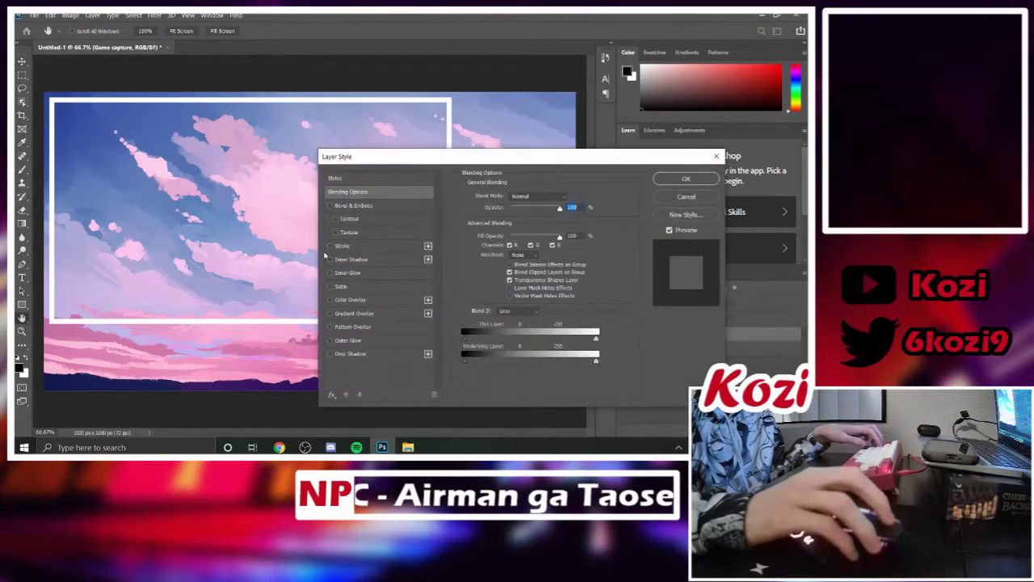
left_click(342, 245)
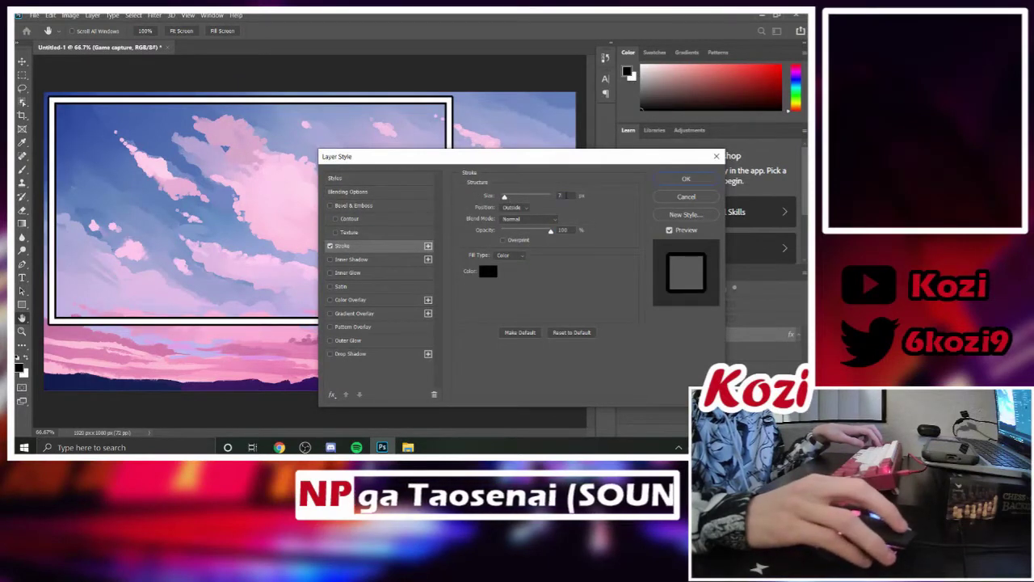
type("5")
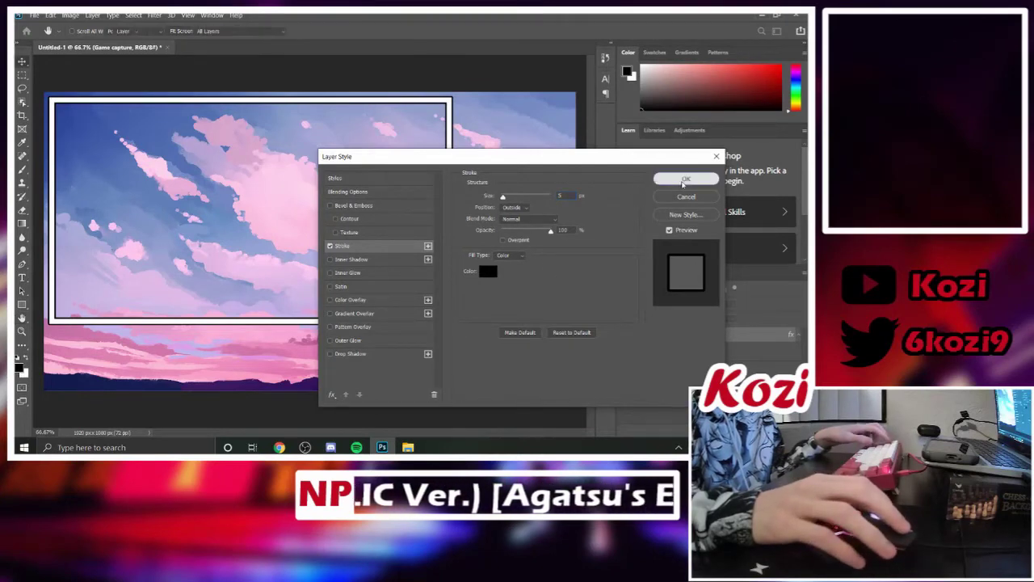
left_click(682, 183)
Add a purple Color Overlay to the Game capture frame
right_click(679, 340)
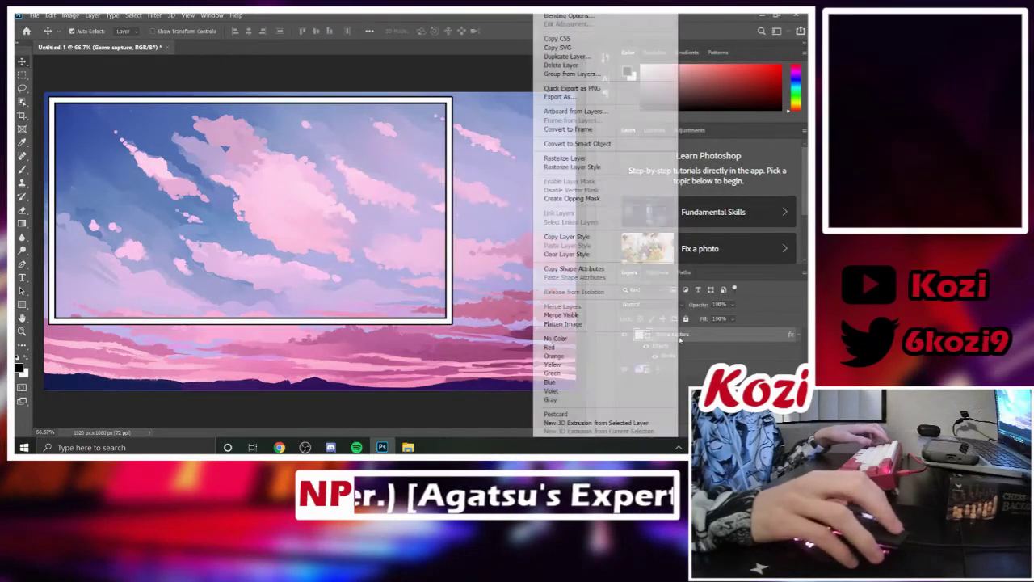
left_click(607, 20)
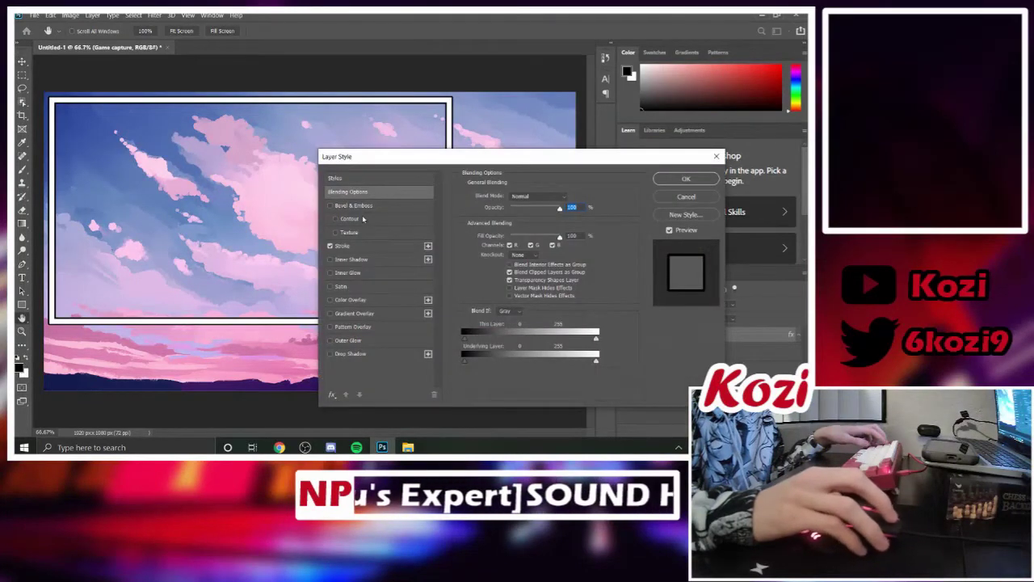
left_click(363, 301)
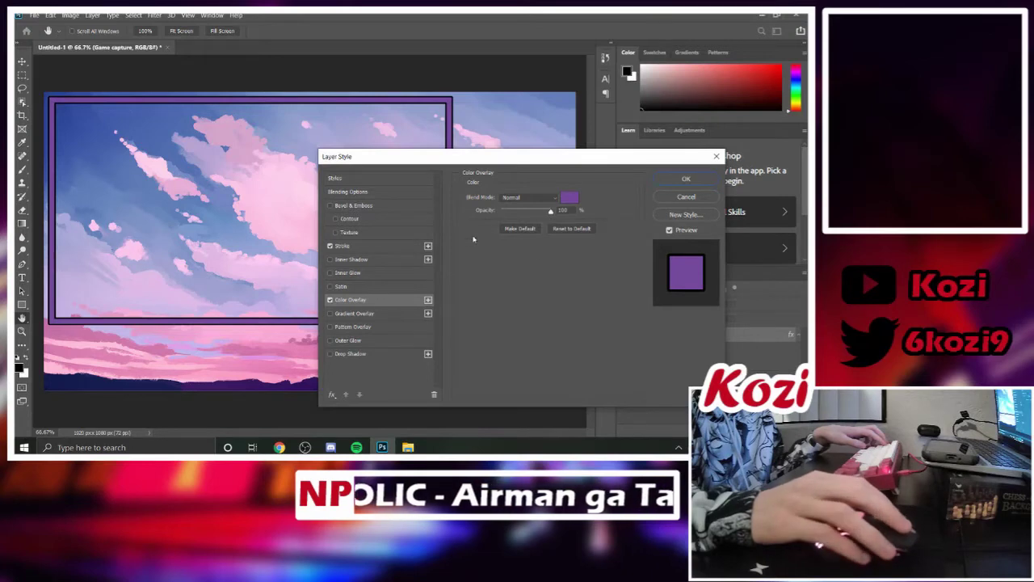
left_click(686, 177)
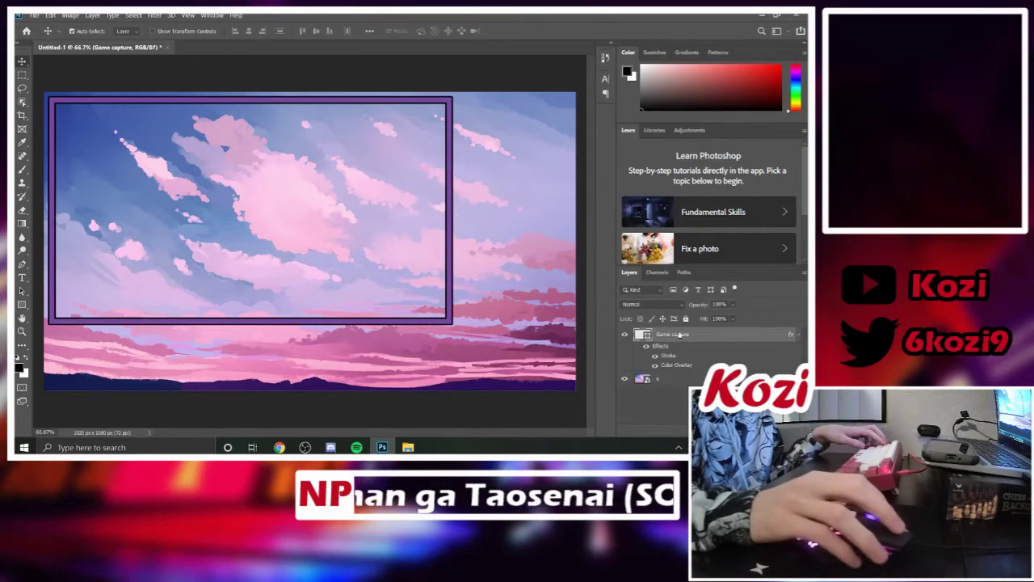
Duplicate the Game capture layer as 'Webcam'
right_click(681, 343)
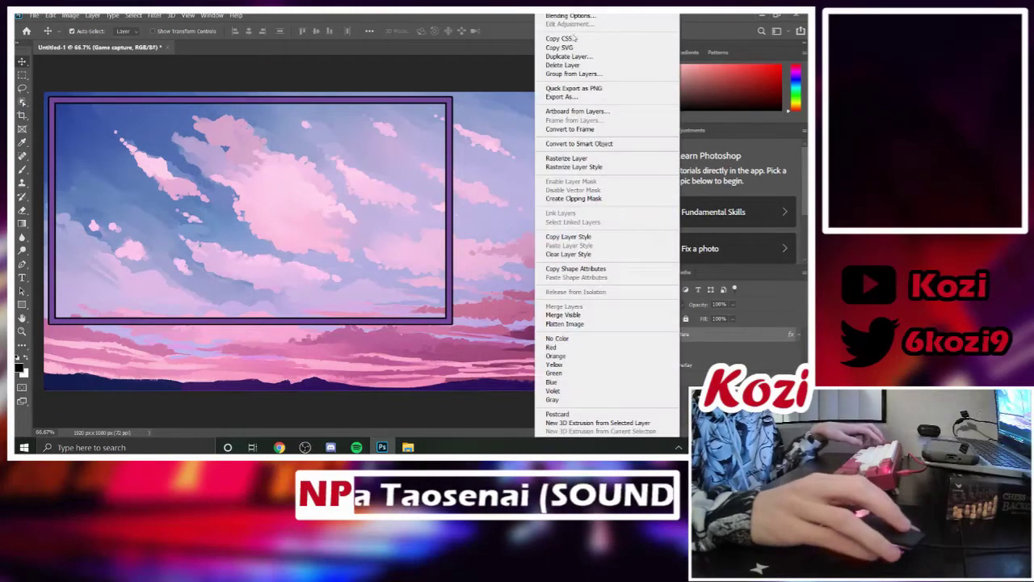
left_click(575, 60)
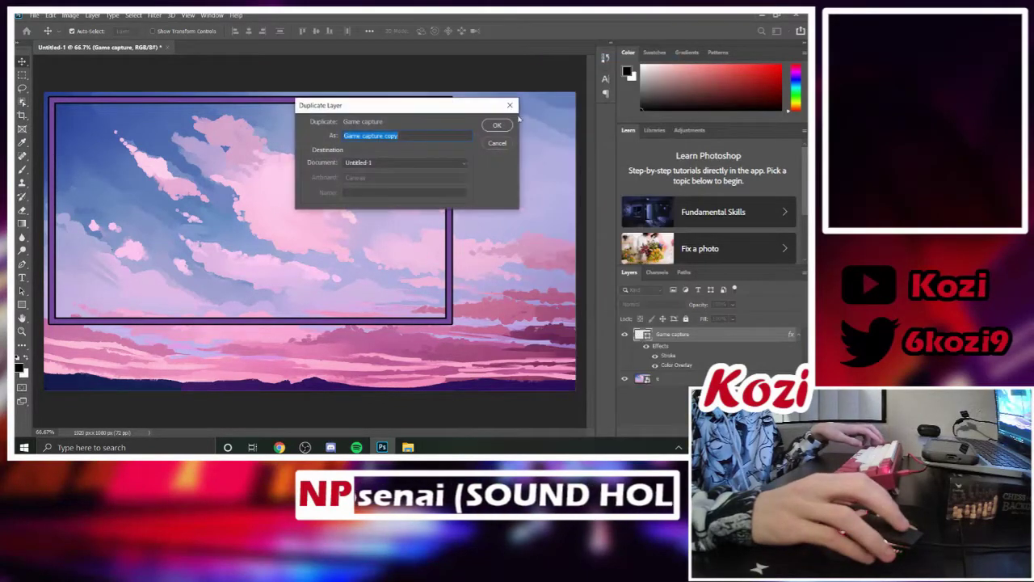
type("Chat")
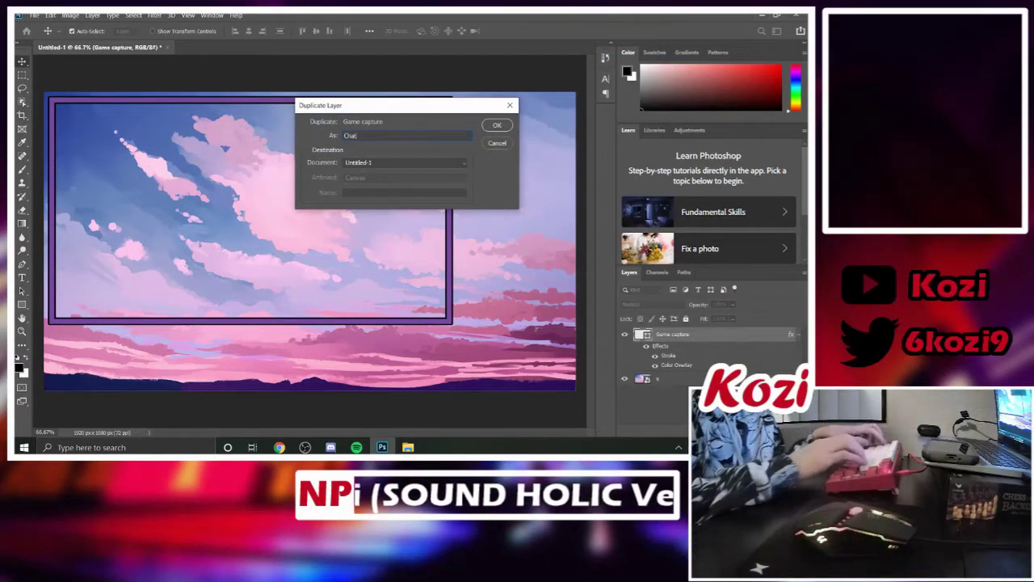
type("W")
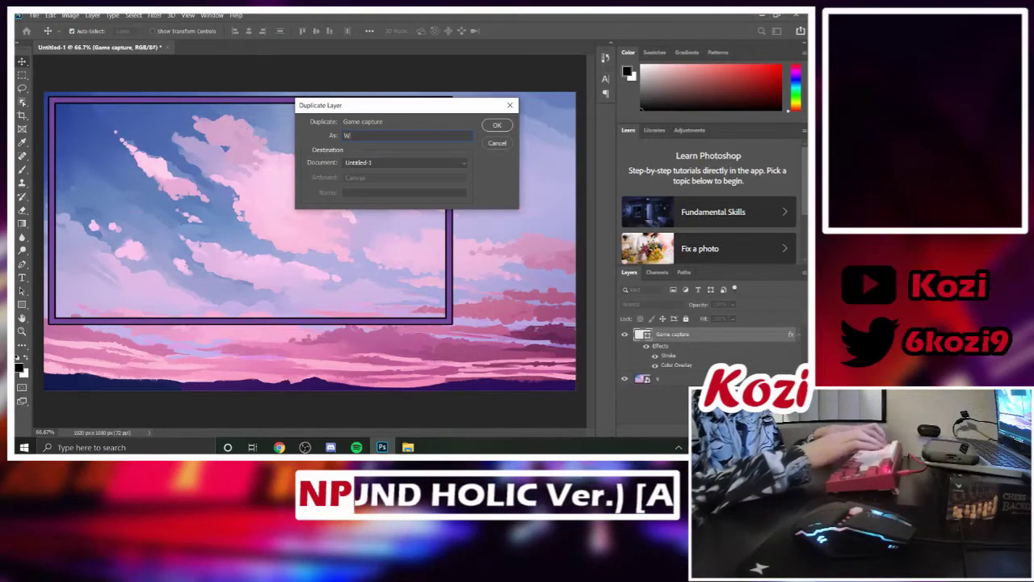
type("ebcam")
key("Return")
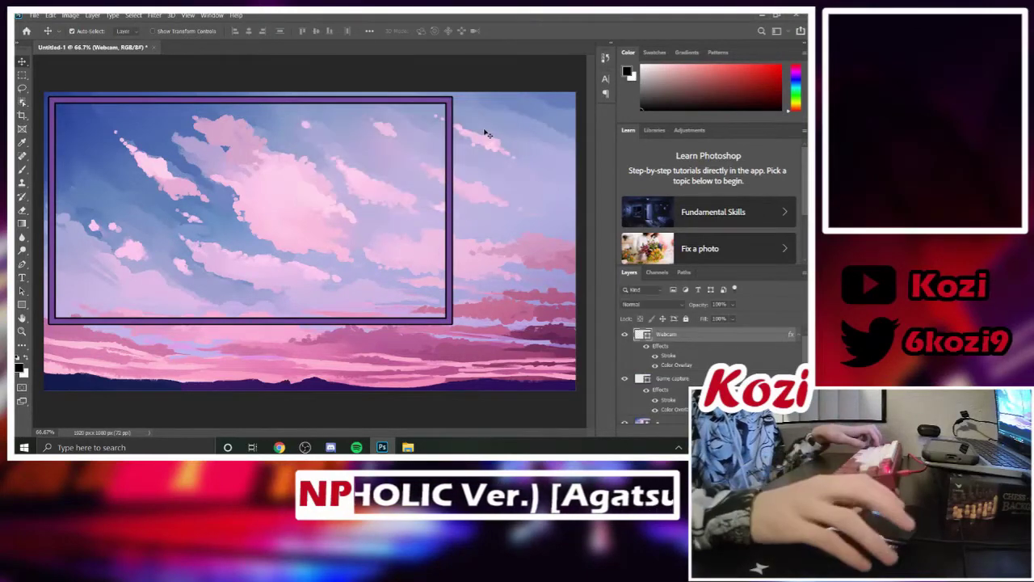
Shrink the Webcam frame to about 79% and move it to the lower-right corner
key("ctrl+t")
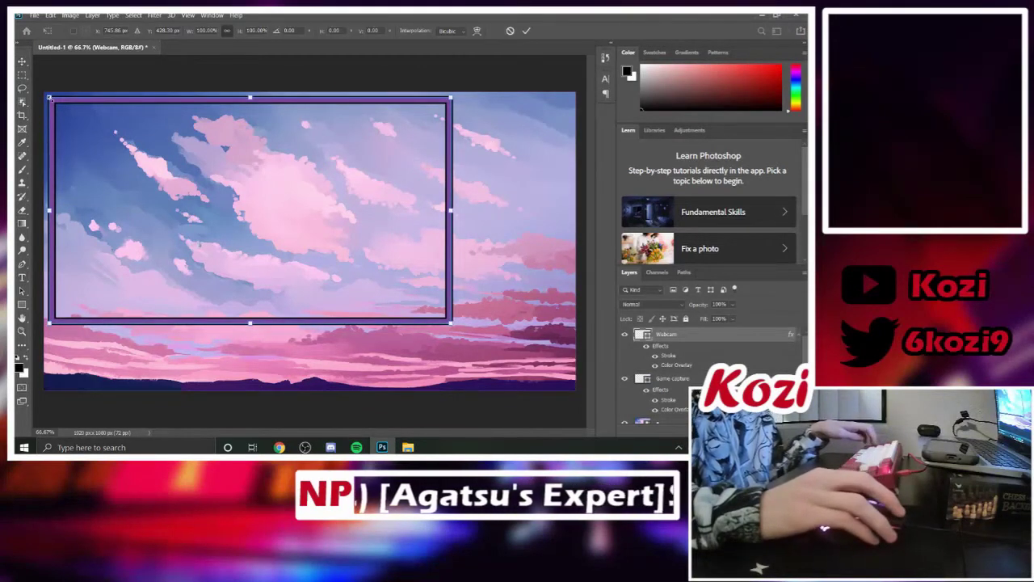
left_click_drag(49, 97, 246, 229)
key("Return")
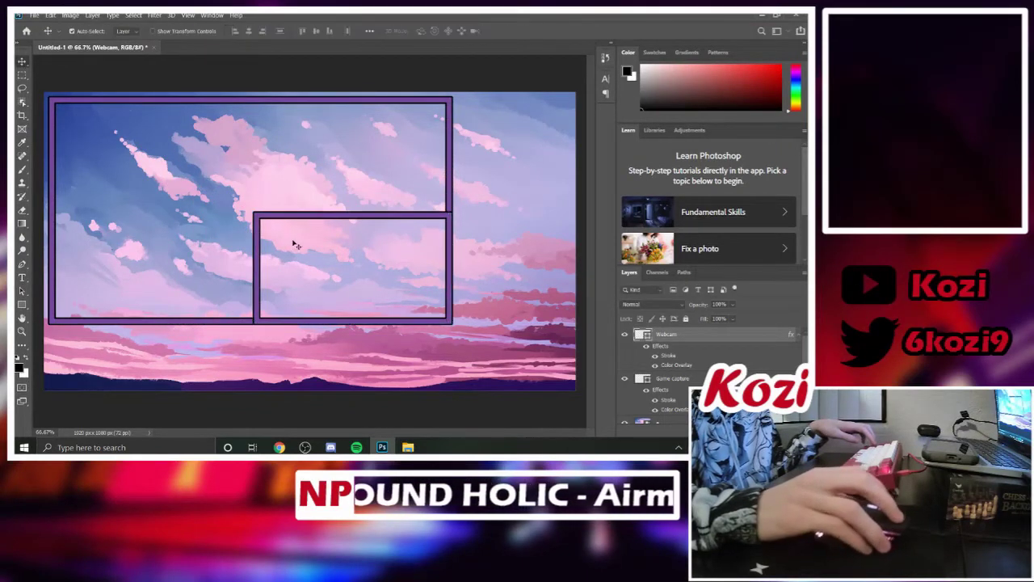
left_click_drag(263, 225, 385, 291)
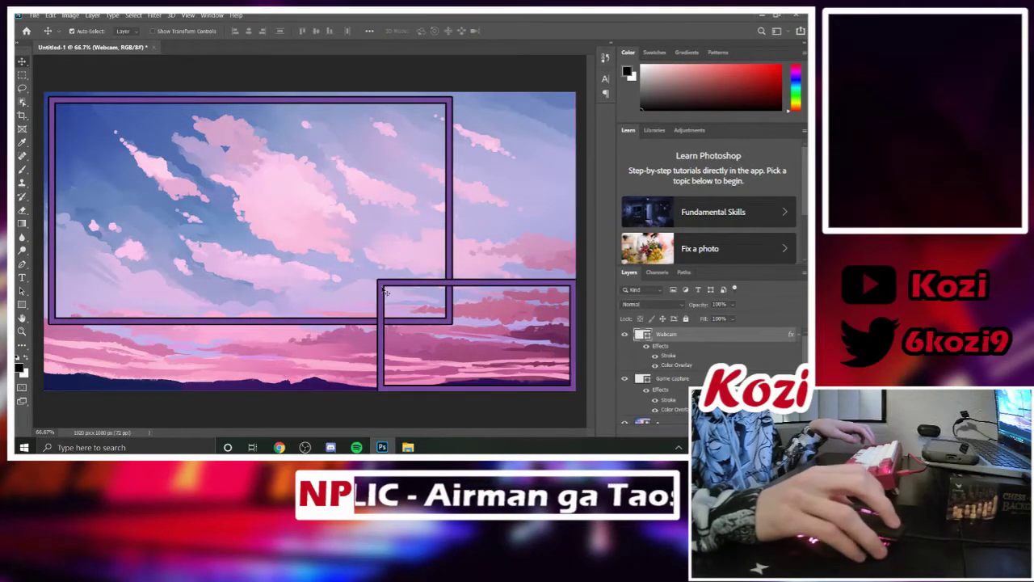
key("shift+Up")
key("shift+Up")
key("shift+Left")
key("shift+Left")
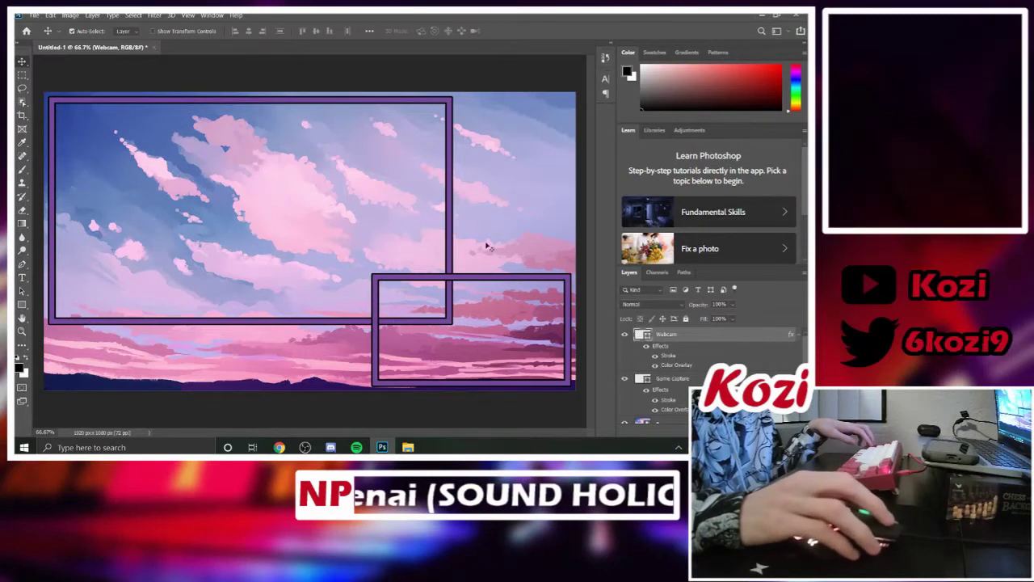
left_click(666, 378)
Duplicate the Game capture layer as 'Chat'
right_click(667, 378)
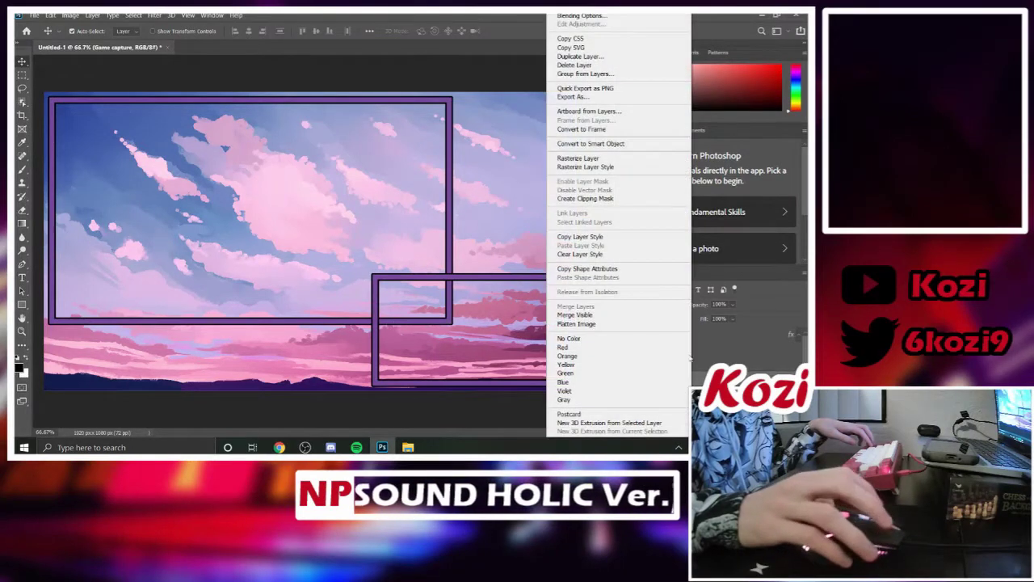
left_click(580, 57)
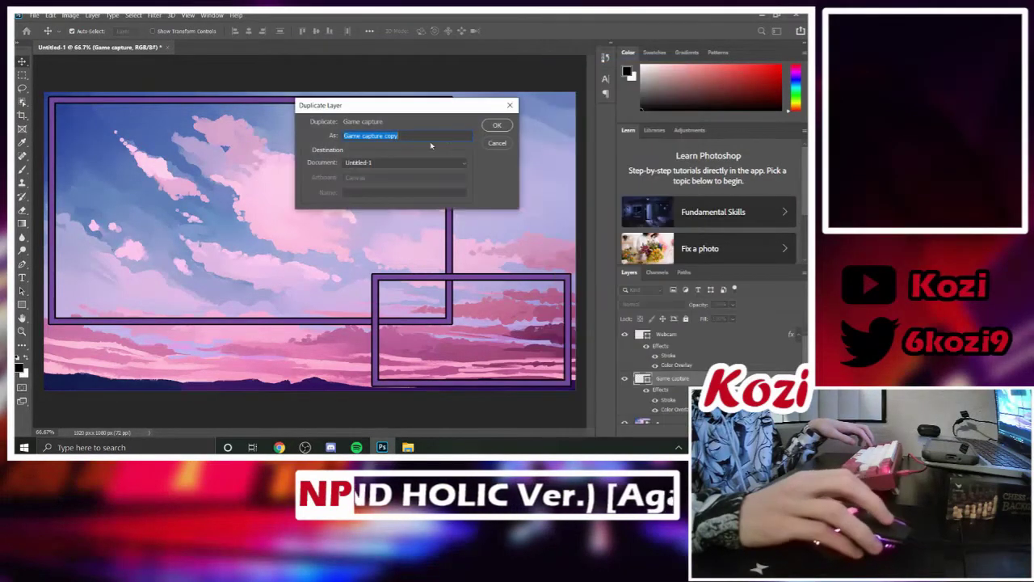
type("Chat")
key("Return")
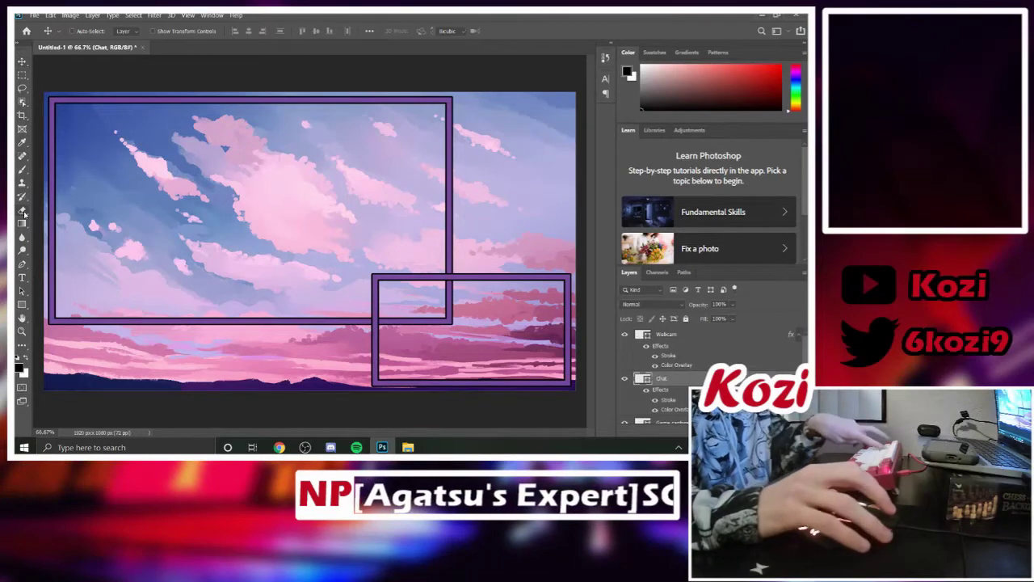
Reshape the Chat frame tall and narrow and move it to the top-right corner
key("ctrl+t")
left_click_drag(52, 209, 160, 210)
key("ctrl+z")
left_click_drag(50, 209, 267, 210)
left_click_drag(359, 323, 360, 249)
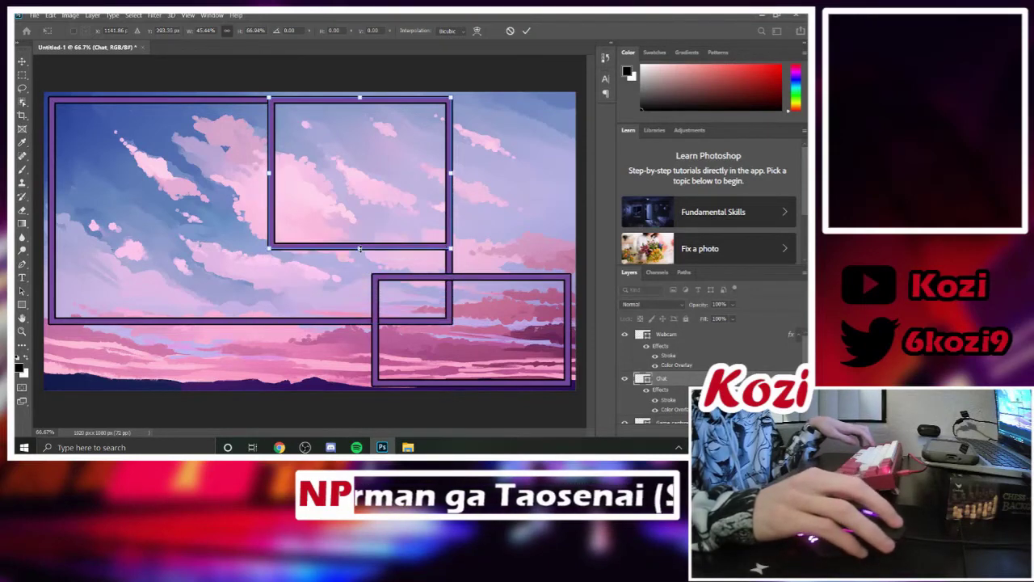
left_click_drag(268, 172, 346, 171)
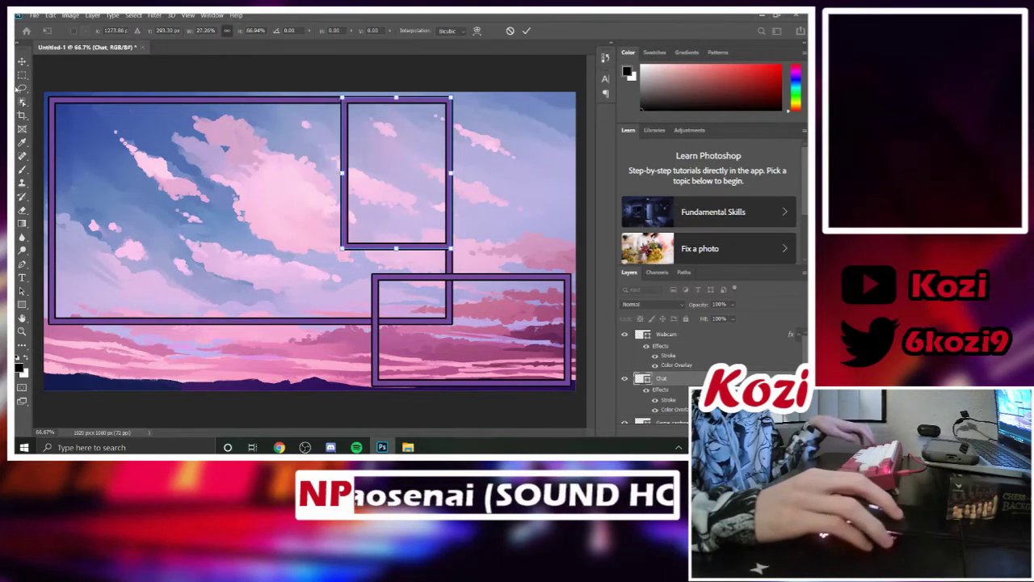
key("Return")
left_click_drag(356, 165, 459, 168)
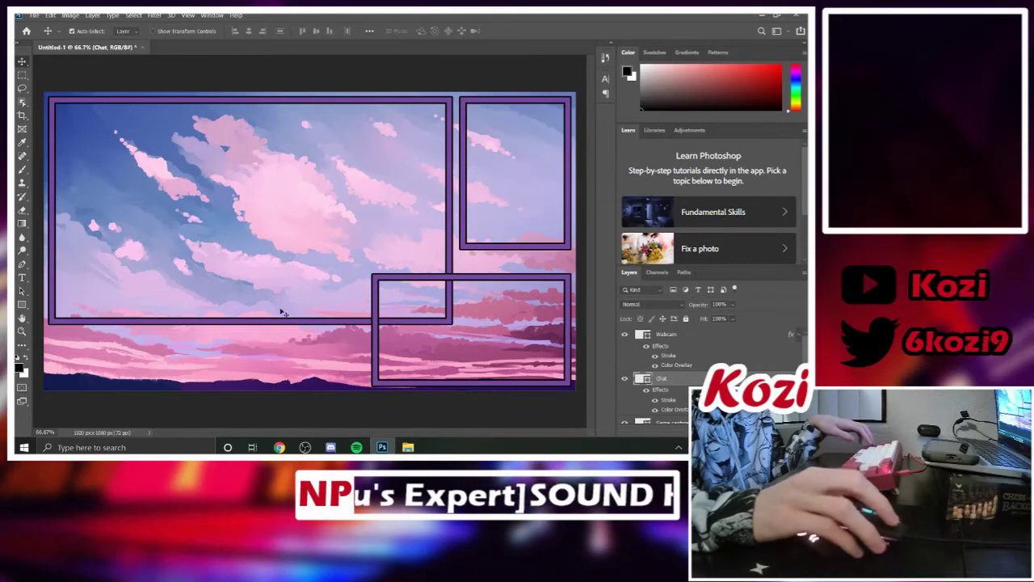
Select the area inside the game frame and make the sky layer active
left_click(23, 76)
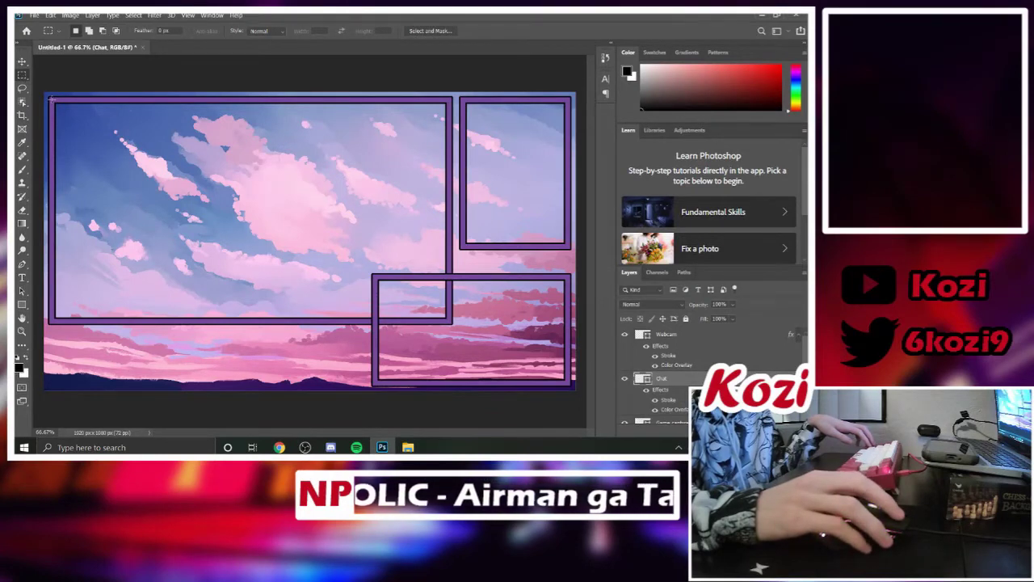
left_click_drag(50, 98, 450, 322)
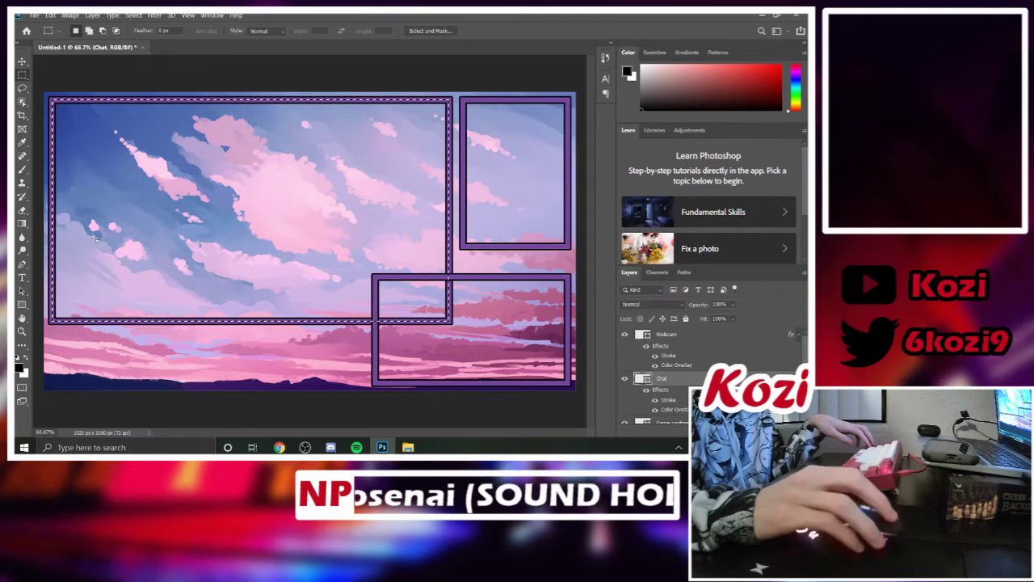
scroll(669, 421, "down", 1)
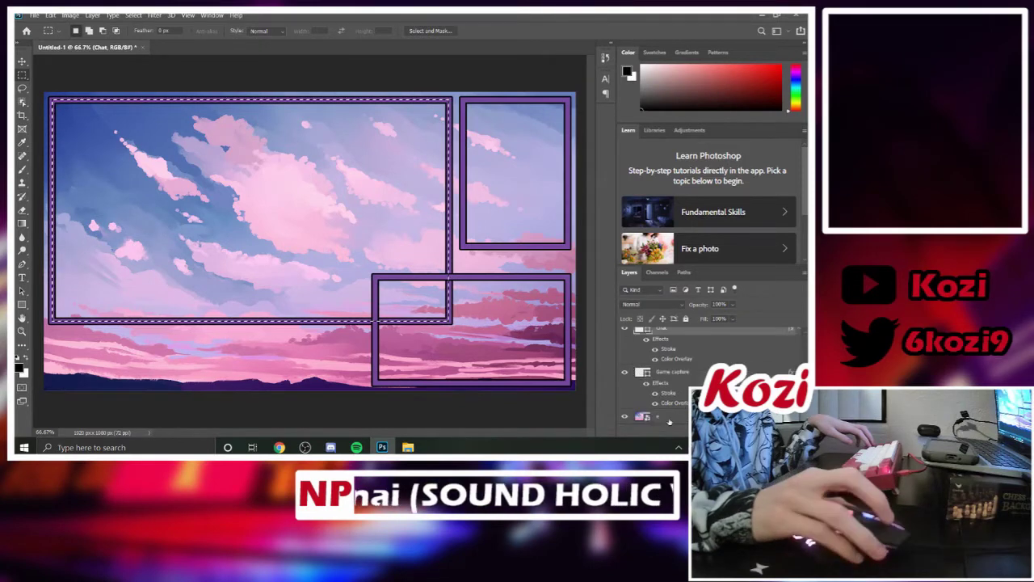
left_click(669, 419)
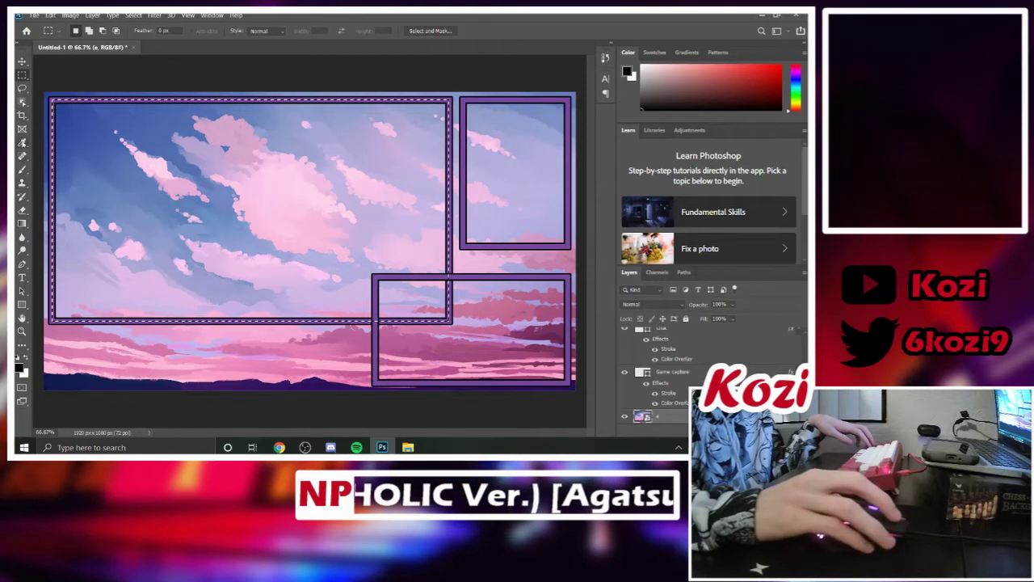
Erase the sky inside the selection with a large eraser brush
left_click(23, 211)
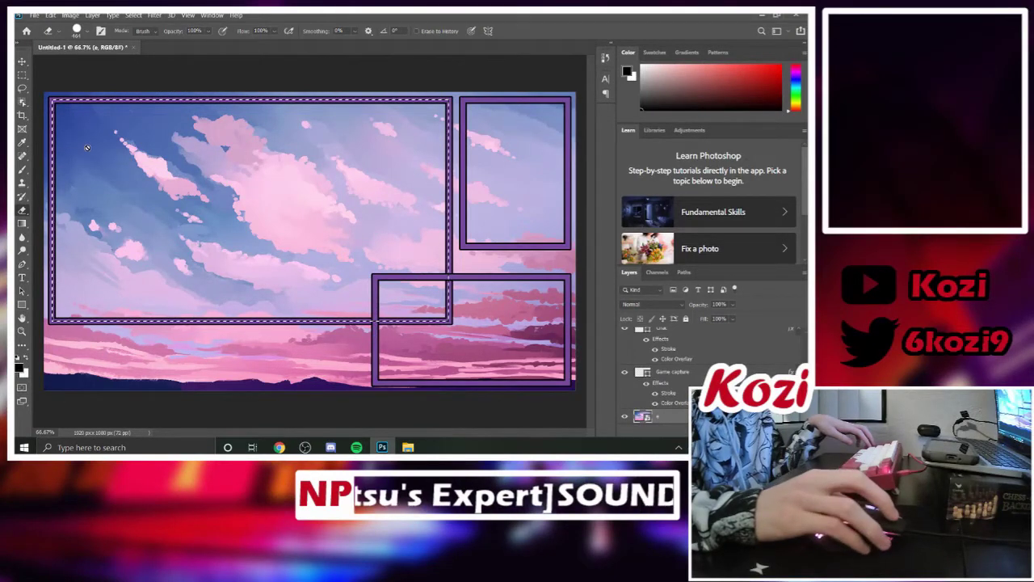
left_click(86, 148)
left_click(414, 186)
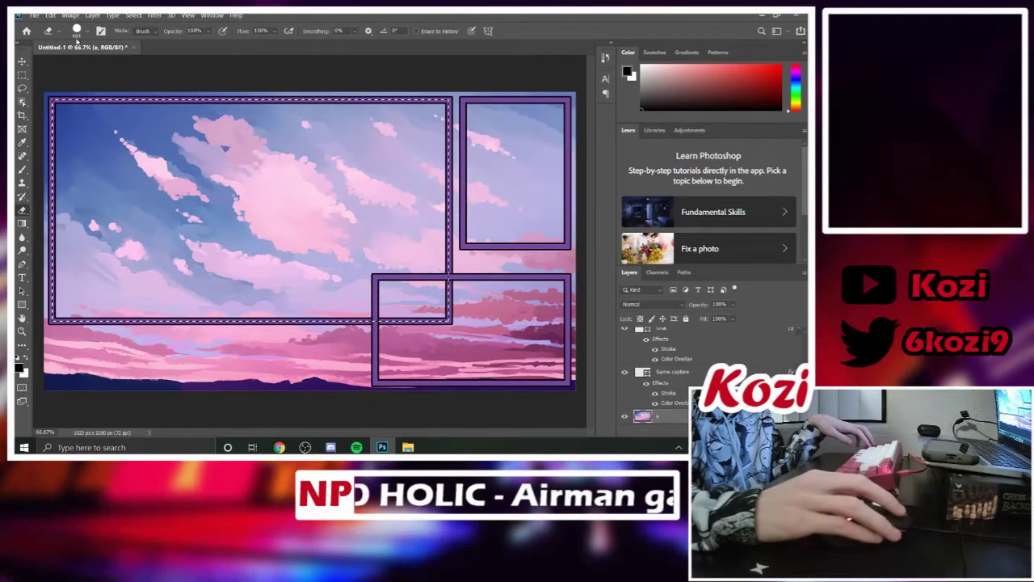
left_click(87, 33)
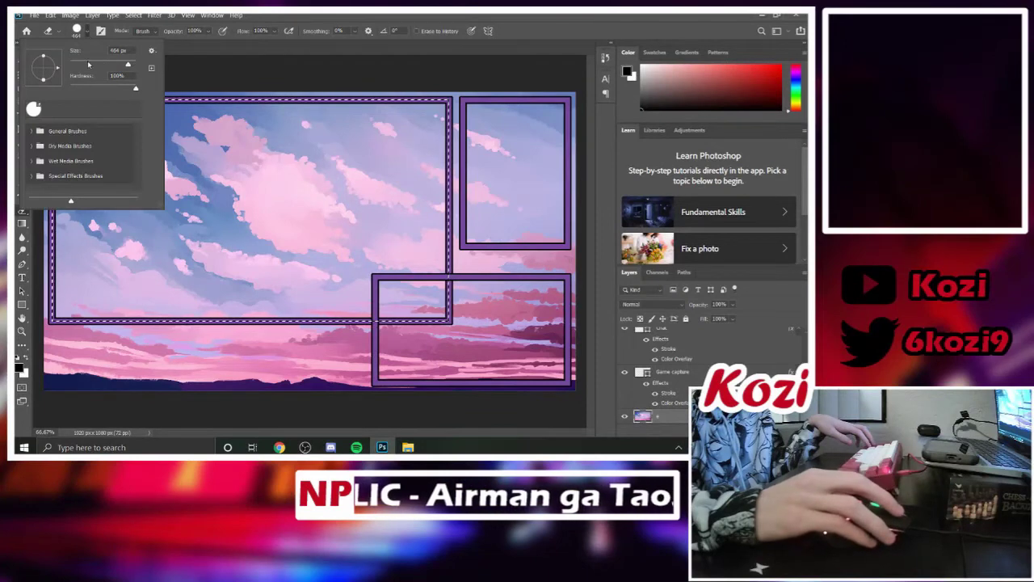
left_click(82, 32)
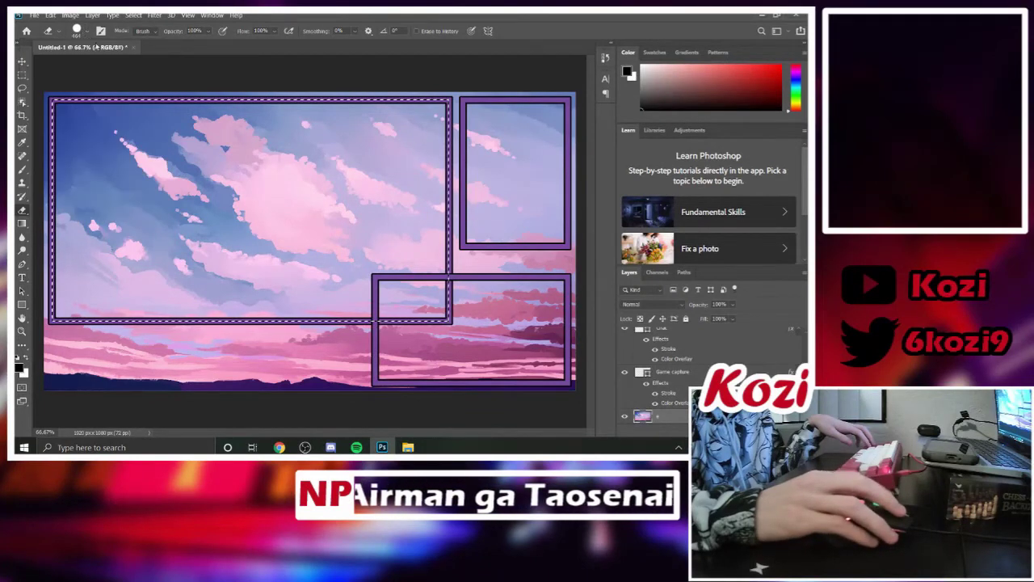
mouse_move(101, 166)
left_mouse_down()
mouse_move(77, 291)
mouse_move(377, 289)
mouse_move(434, 243)
mouse_move(426, 139)
left_mouse_up()
mouse_move(324, 125)
left_mouse_down()
mouse_move(242, 110)
mouse_move(165, 198)
left_mouse_up()
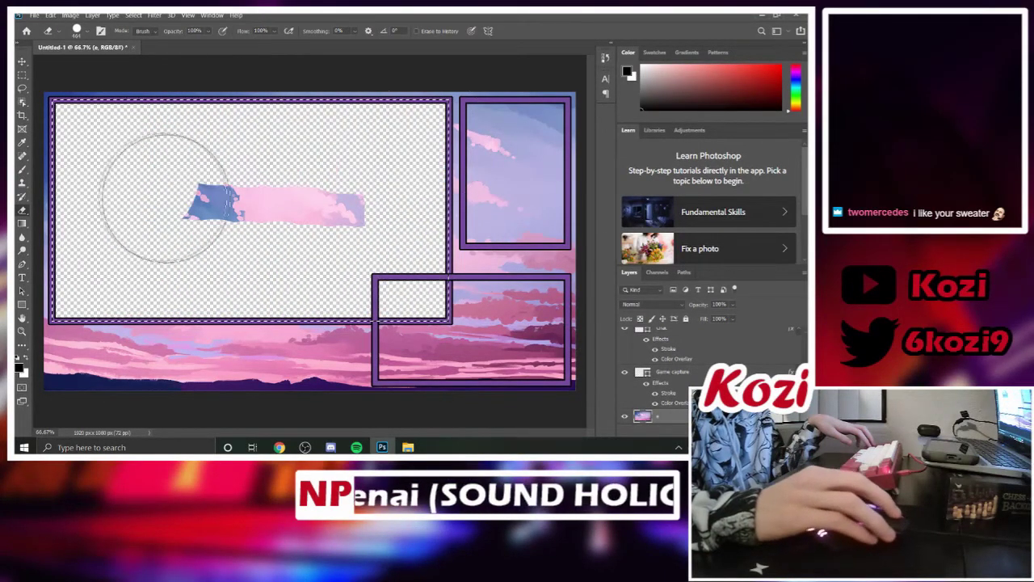
left_click_drag(299, 210, 400, 212)
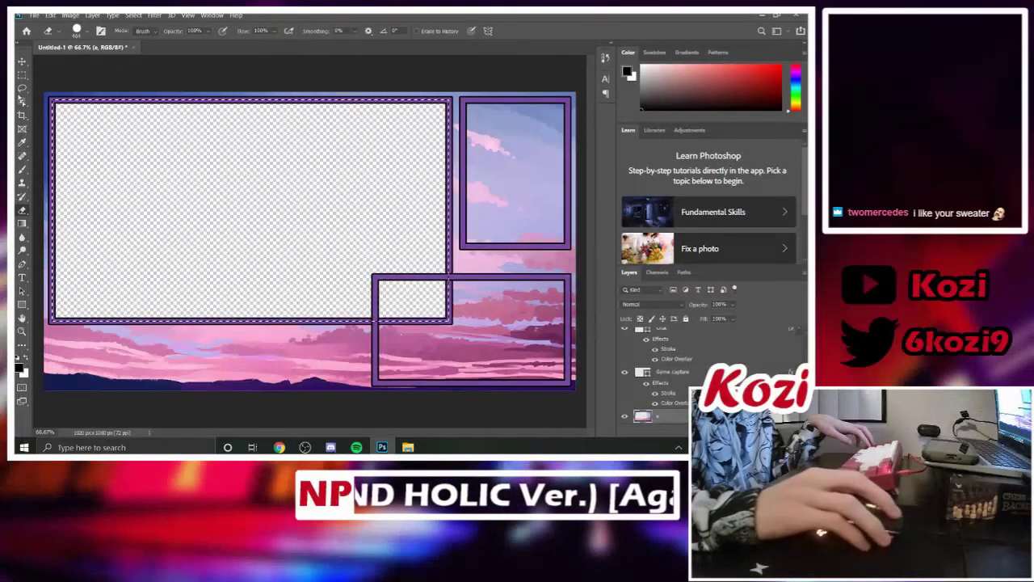
key("m")
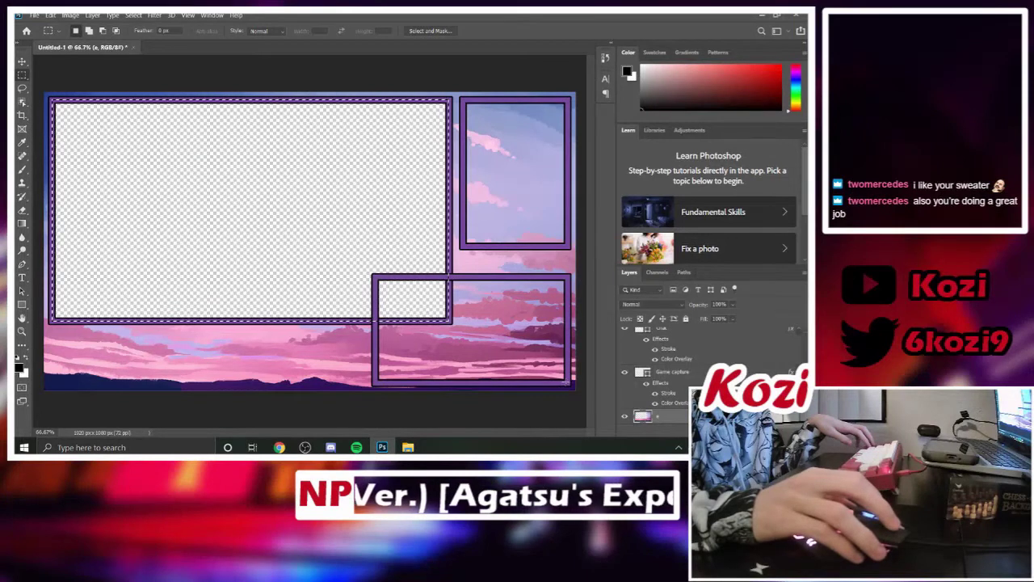
Erase the sky inside the lower-right webcam frame
left_click_drag(564, 377, 376, 277)
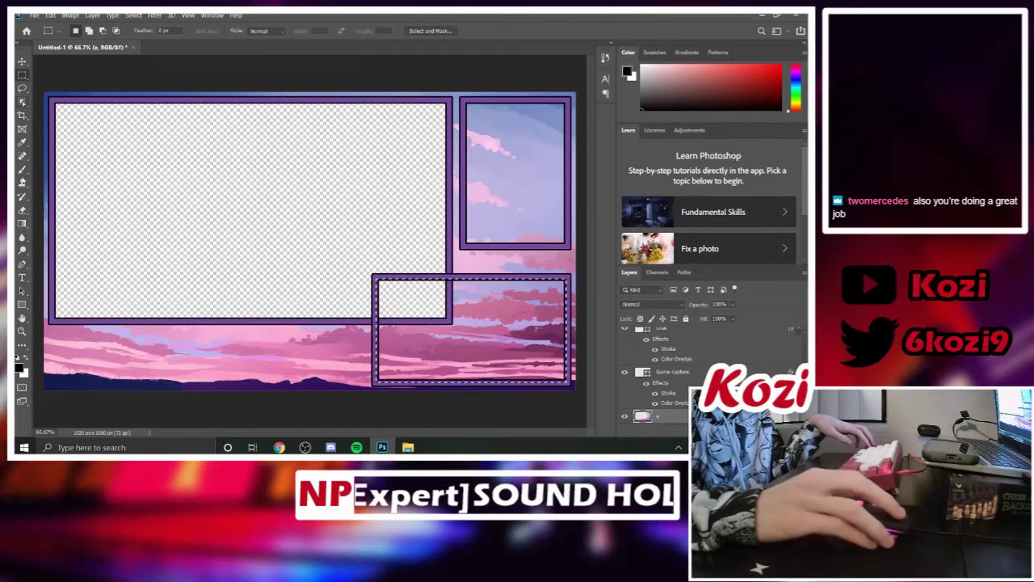
left_click(22, 209)
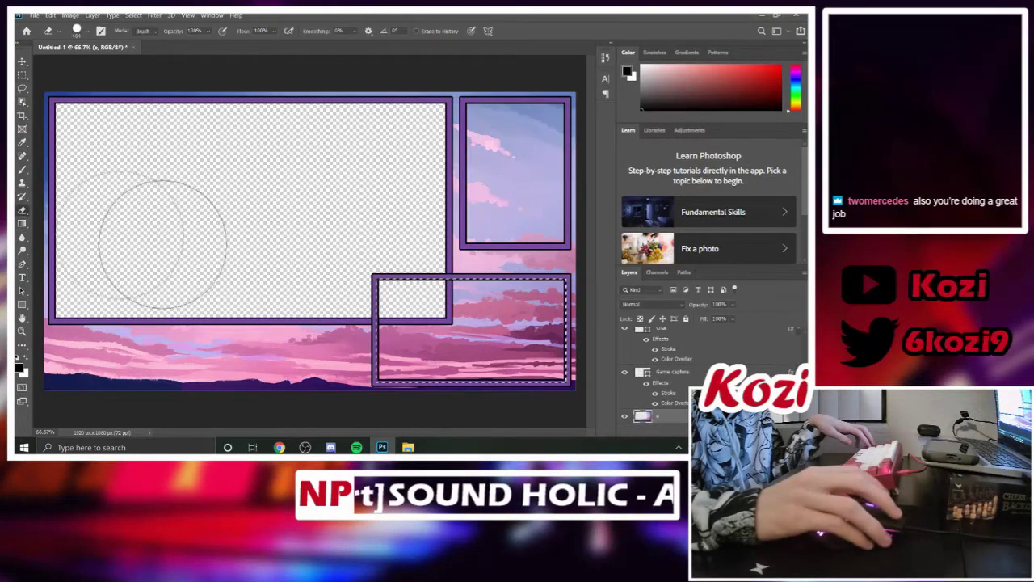
mouse_move(408, 319)
left_mouse_down()
mouse_move(471, 334)
mouse_move(484, 293)
mouse_move(502, 298)
mouse_move(519, 356)
left_mouse_up()
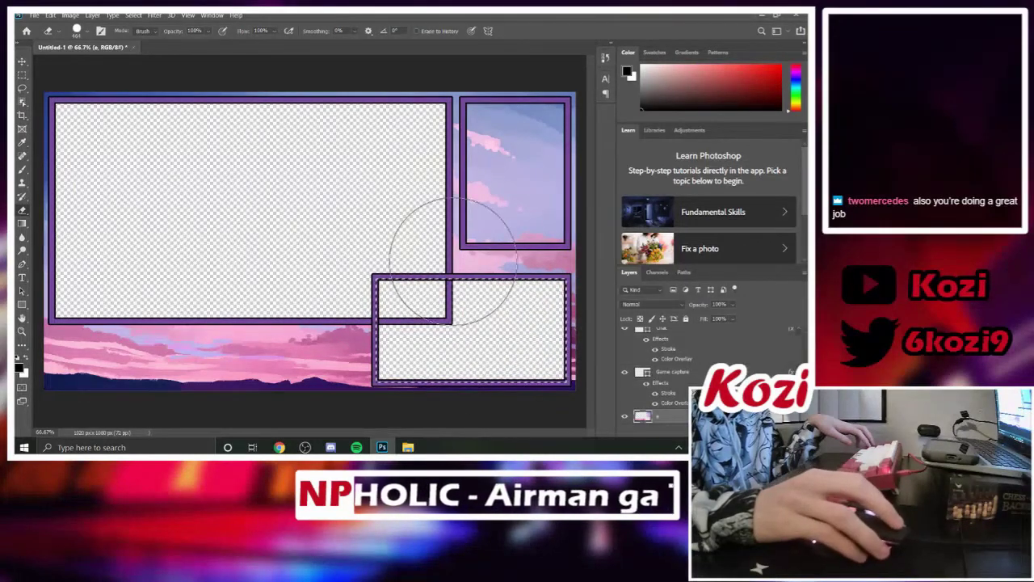
Rasterize the Game capture layer and erase its border inside the webcam frame
left_click(677, 373)
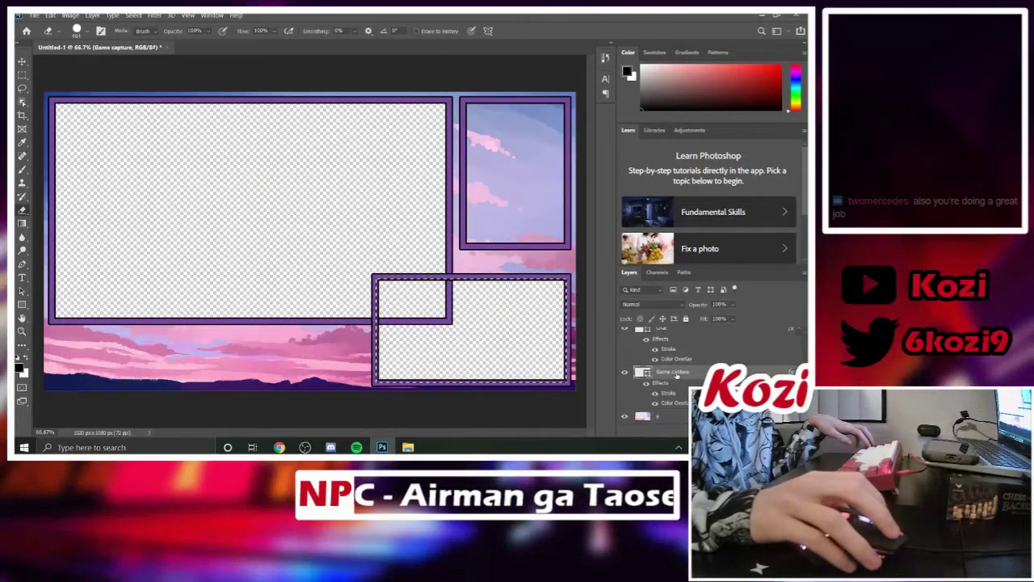
left_click(410, 321)
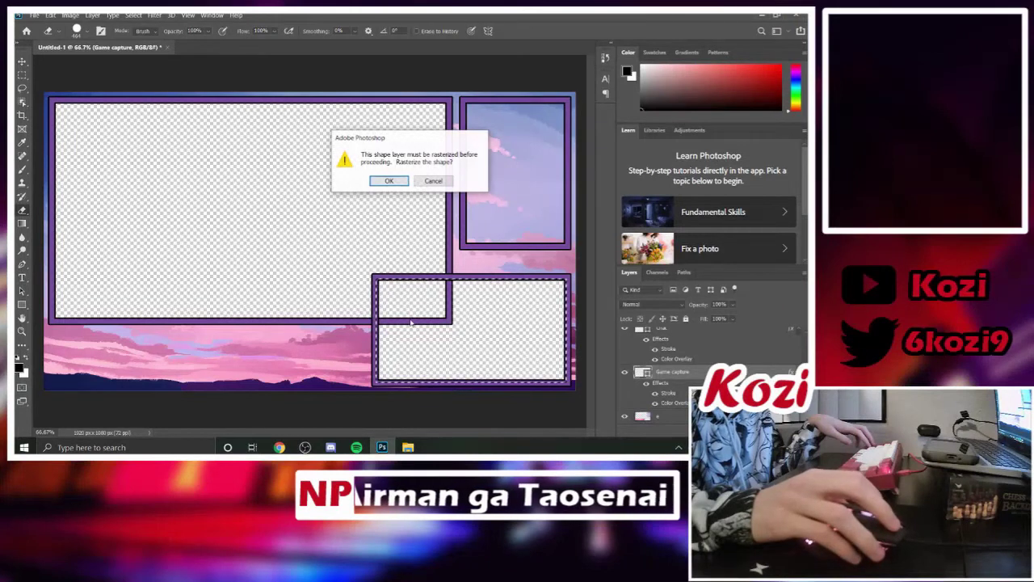
left_click(390, 181)
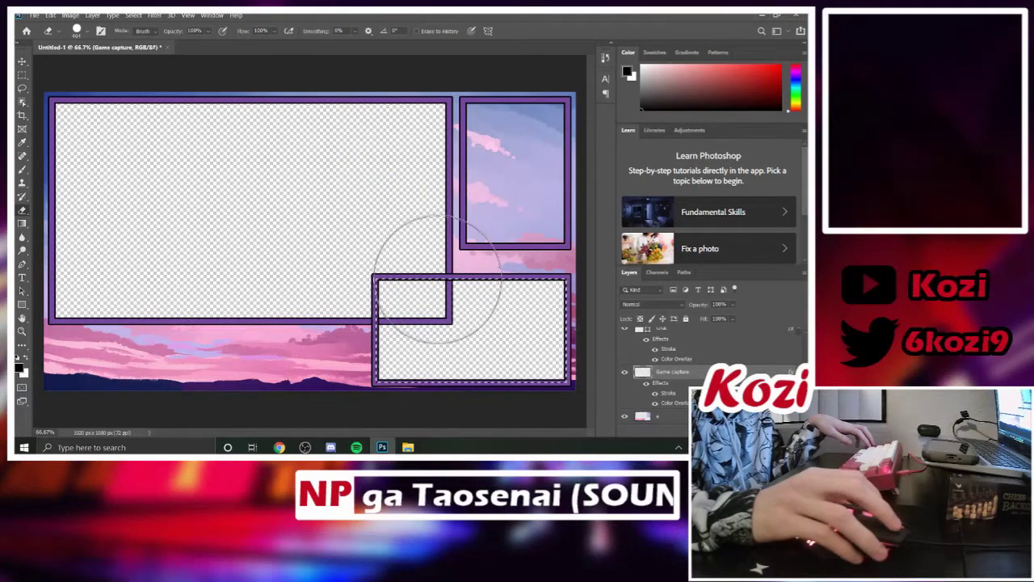
left_click_drag(443, 250, 415, 237)
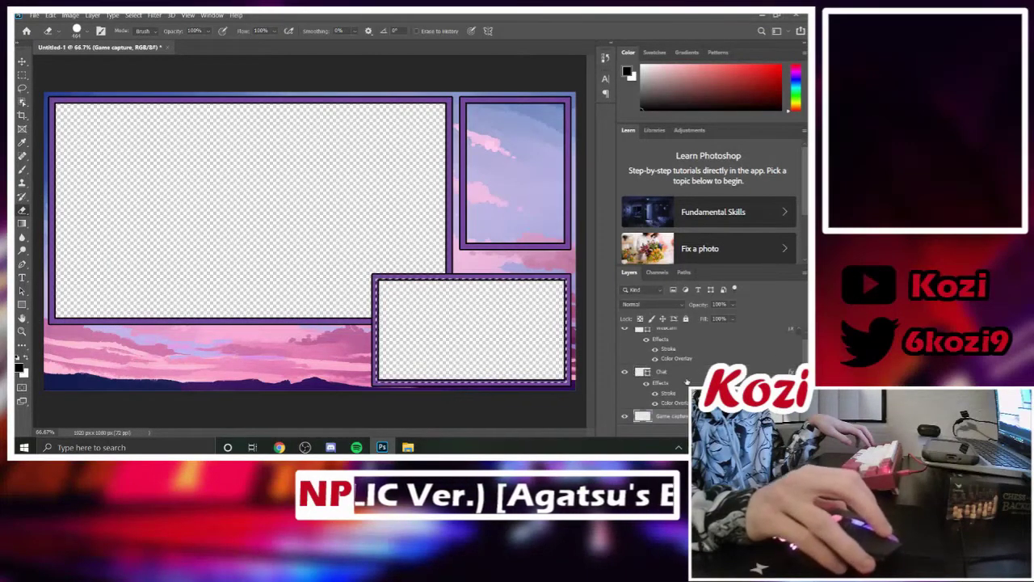
scroll(731, 356, "down", 1)
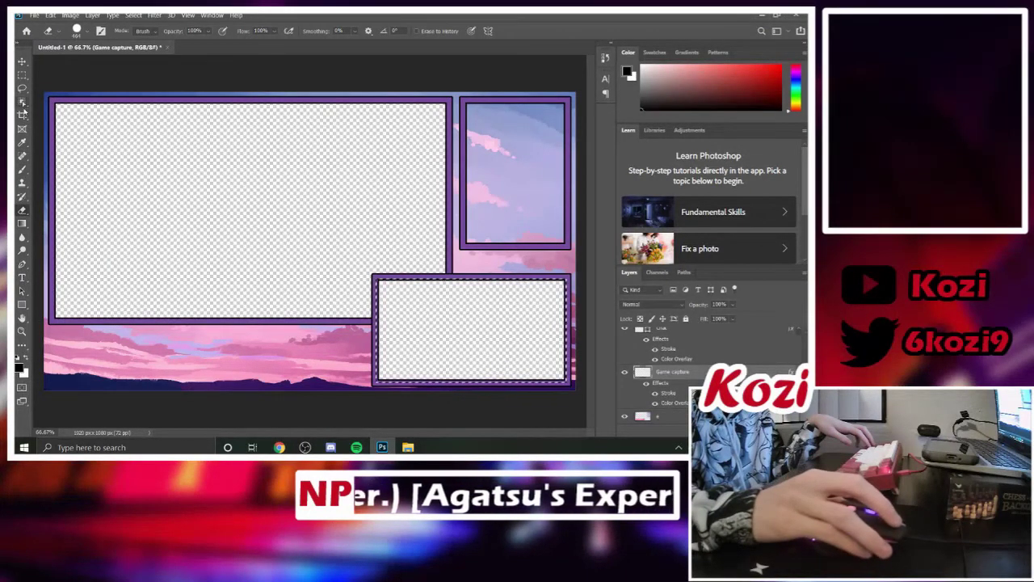
Draw a black-filled, stroke-free rectangle filling the top-right frame
left_click(21, 304)
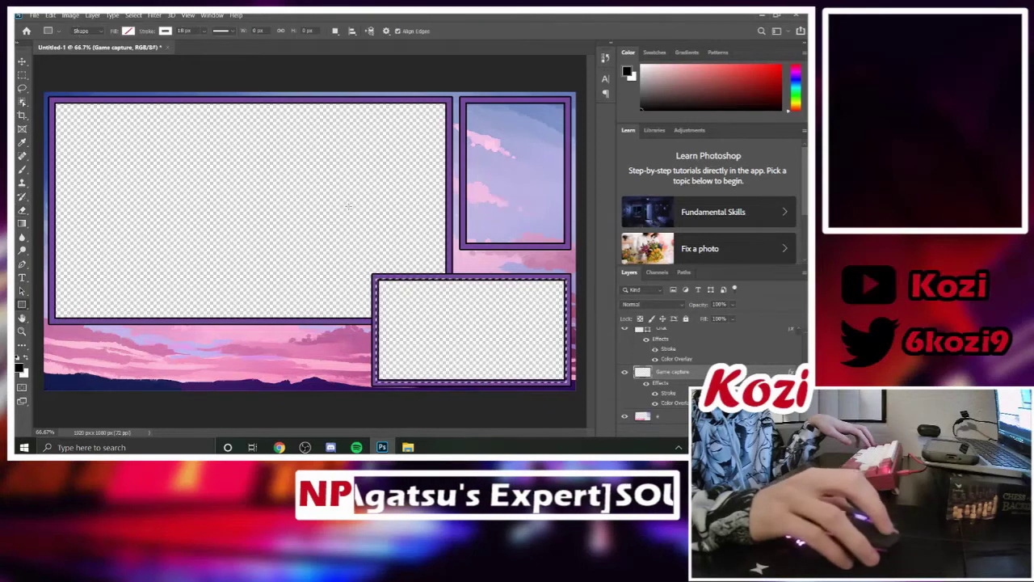
left_click(127, 32)
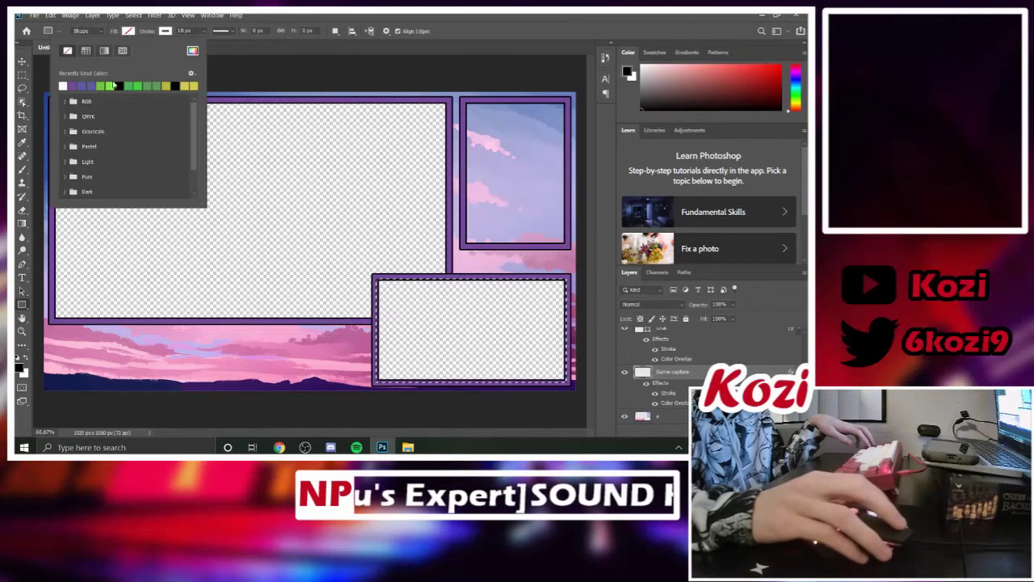
left_click(120, 84)
left_click(165, 31)
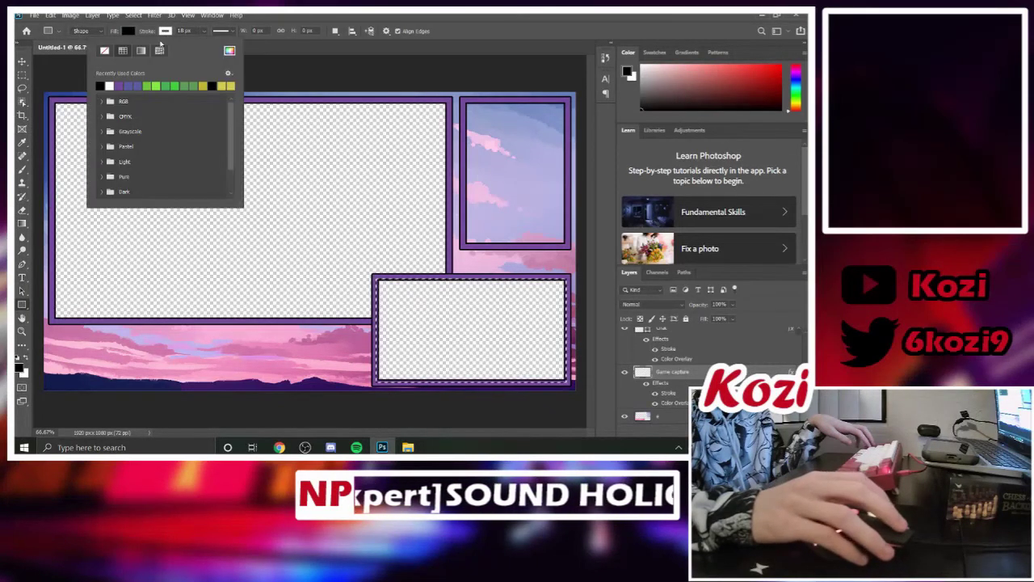
left_click(105, 51)
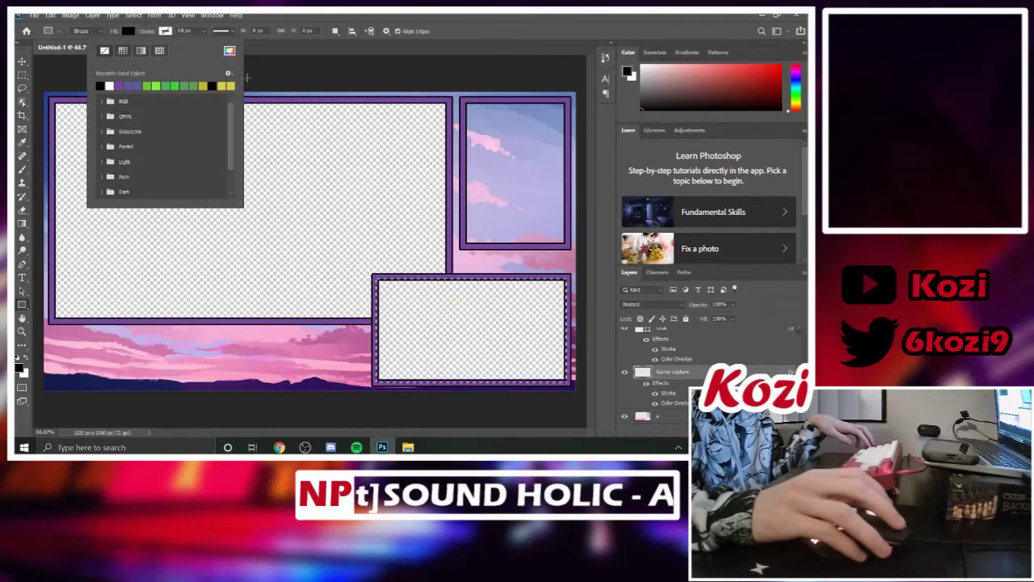
left_click(465, 105)
mouse_move(465, 105)
left_mouse_down()
mouse_move(517, 145)
mouse_move(568, 246)
left_mouse_up()
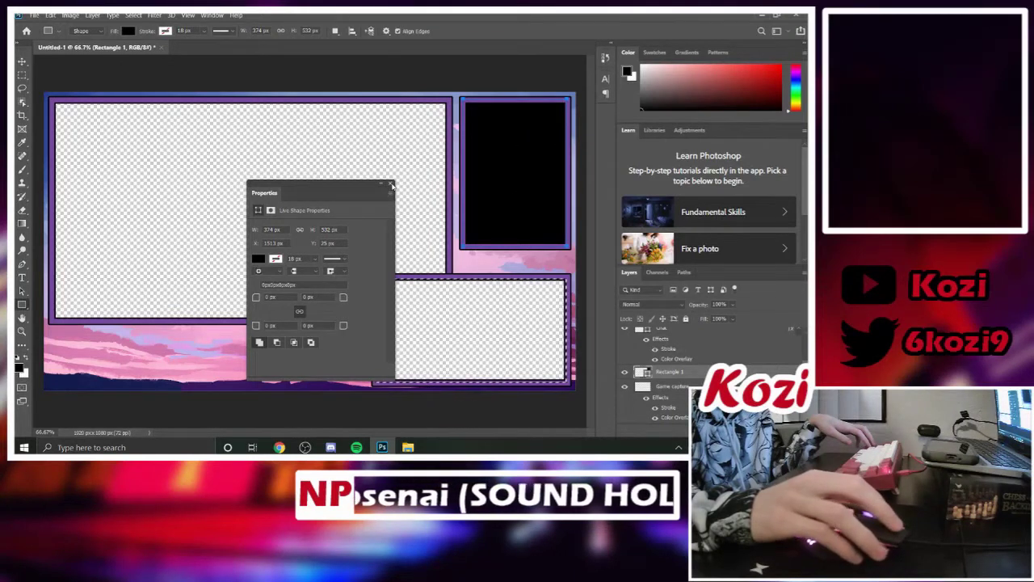
left_click(391, 185)
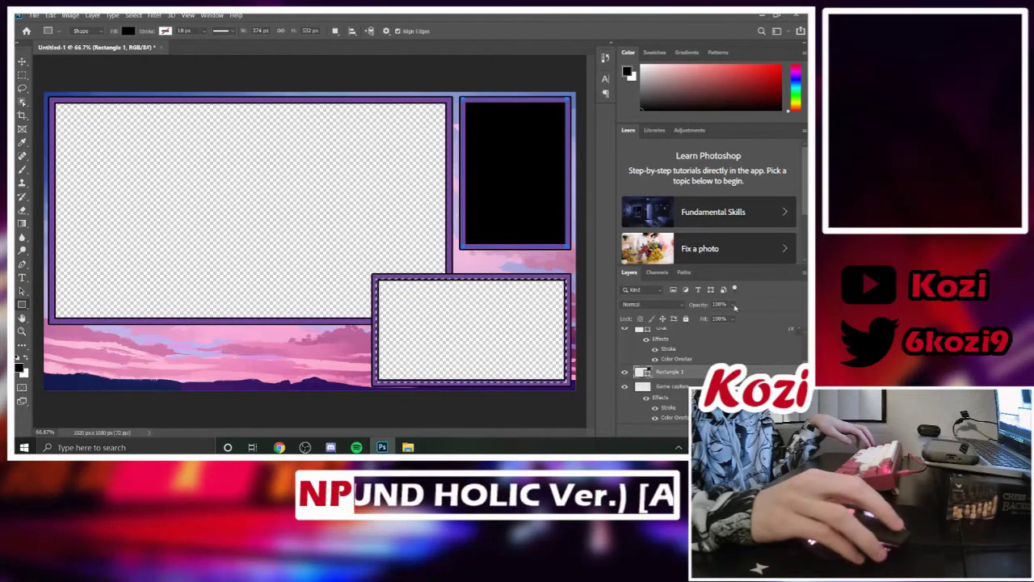
Set the black rectangle to about 75% opacity and deselect
left_click_drag(739, 317, 732, 317)
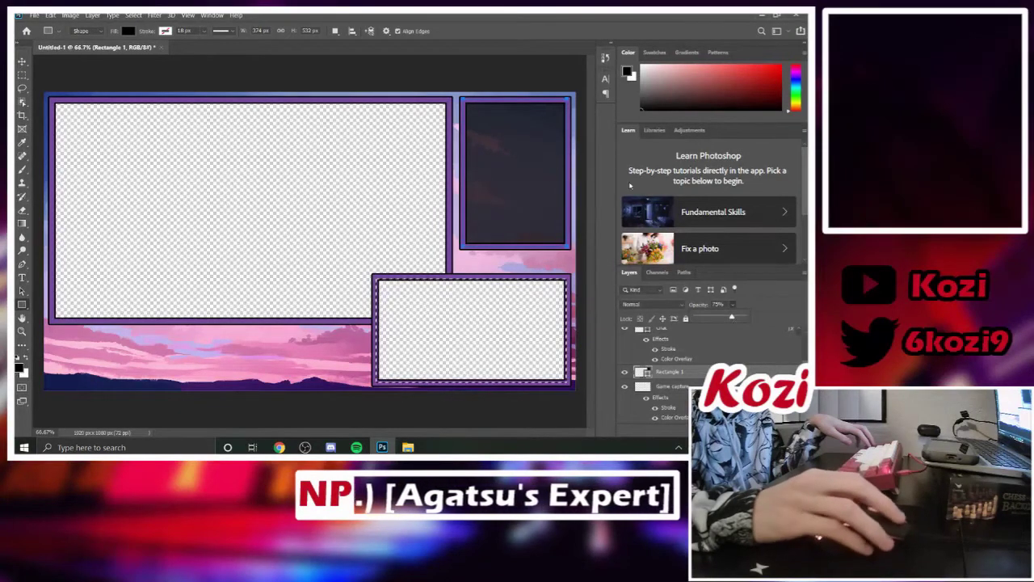
key("alt+bracketright")
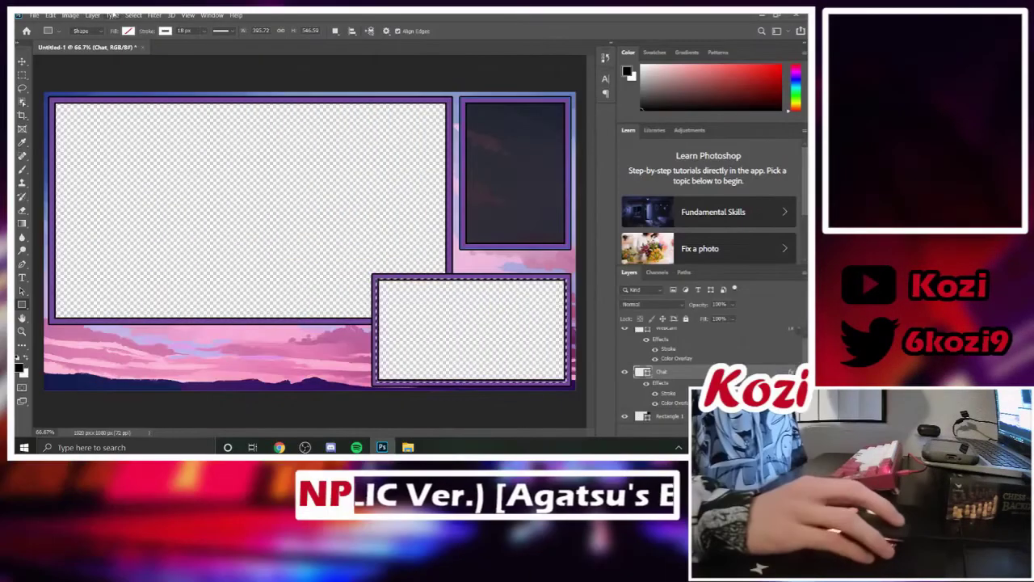
left_click(133, 15)
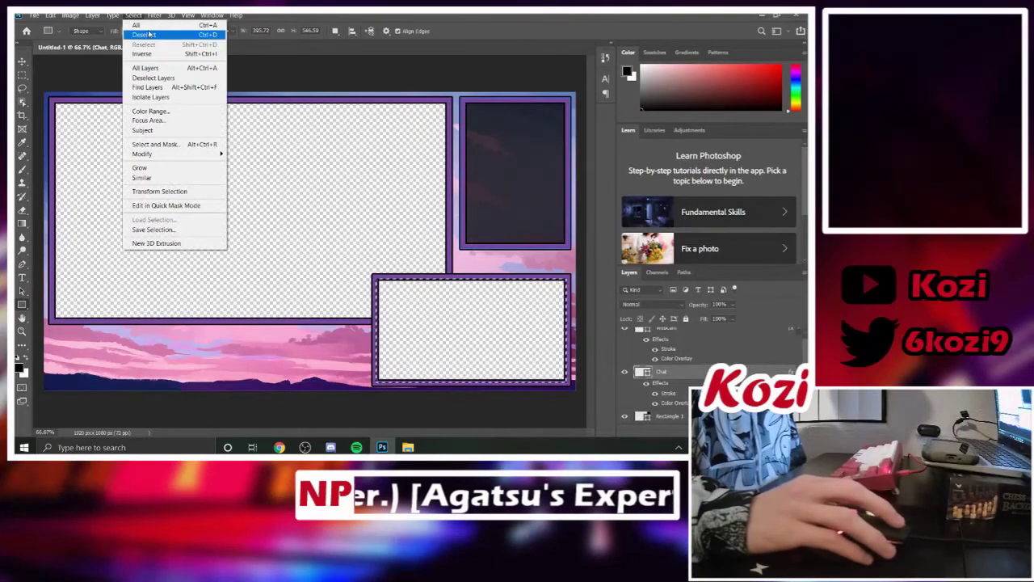
left_click(145, 35)
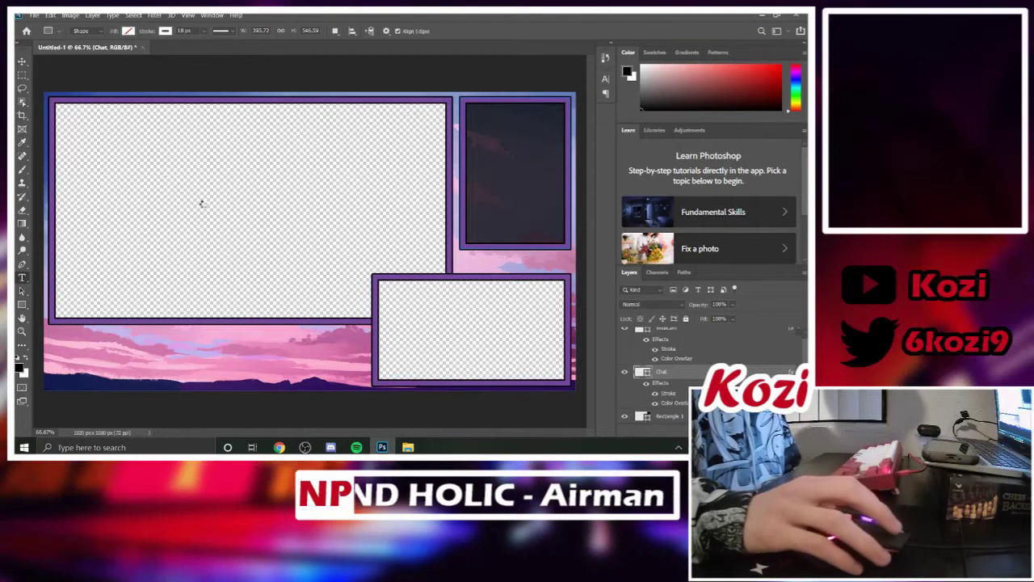
Add a text layer in the large frame reading 'Kowosi'
key("t")
left_click(196, 233)
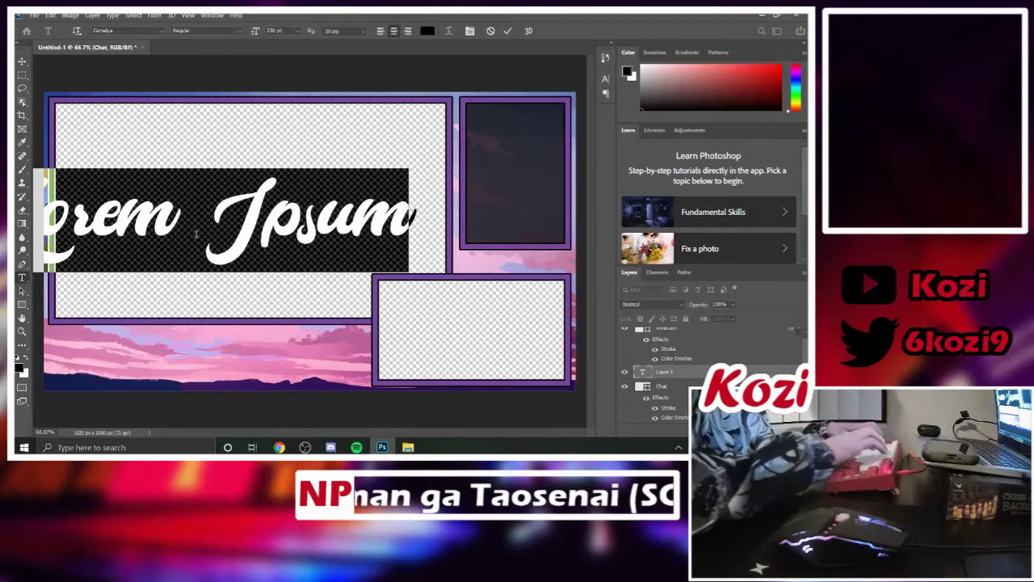
left_click(196, 234)
type("Kowosi")
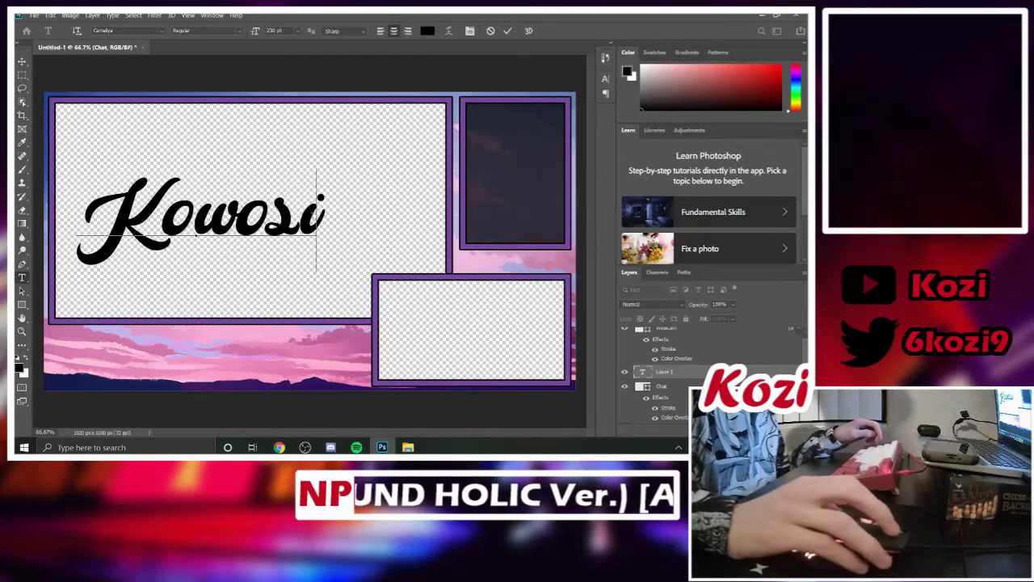
Shrink the Kowosi text step by step down to 120 pt
key("shift+Left")
key("shift+Left")
key("shift+Left")
key("shift+Left")
key("shift+Left")
key("shift+Left")
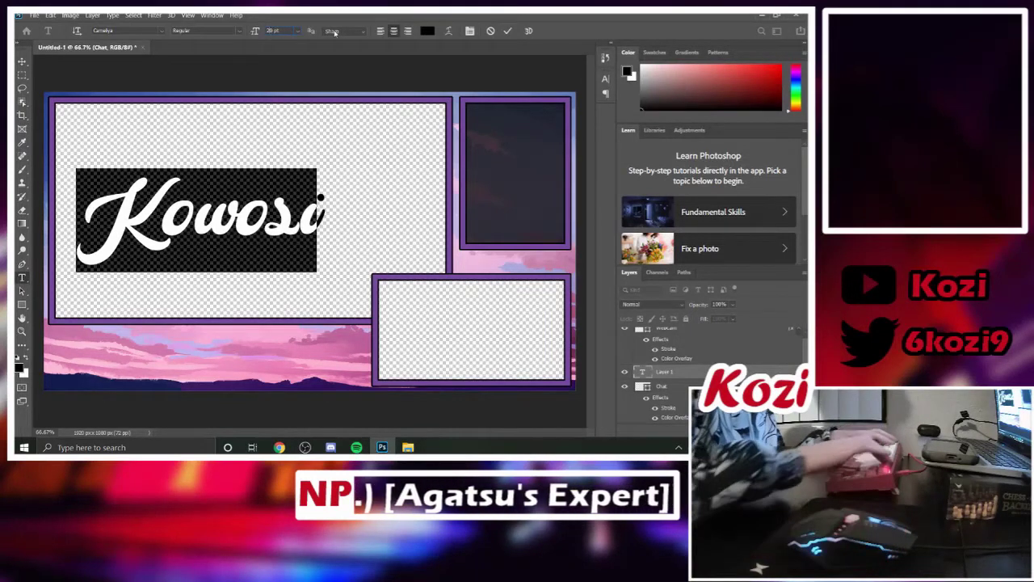
key("ctrl+shift+comma")
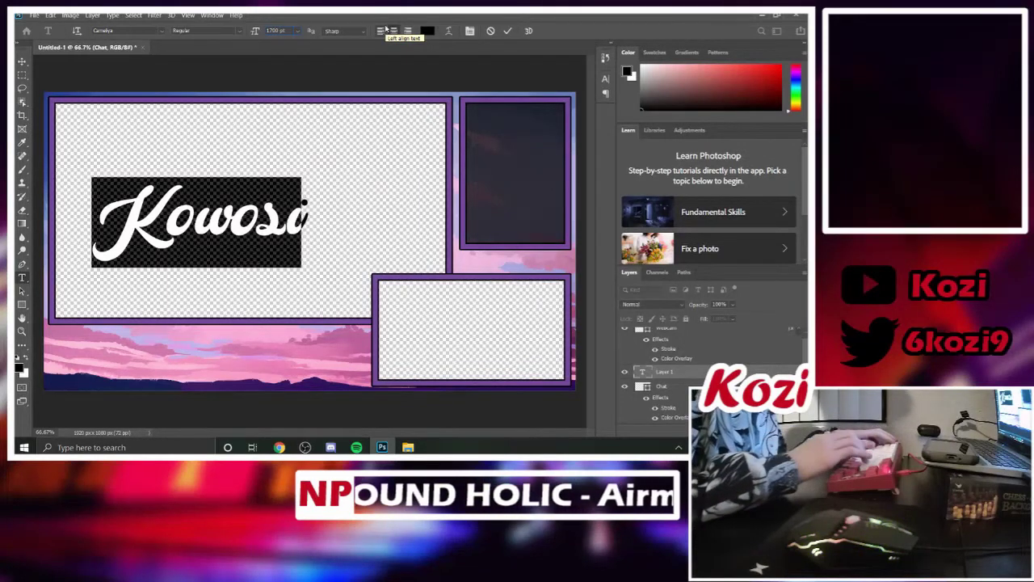
key("ctrl+shift+comma")
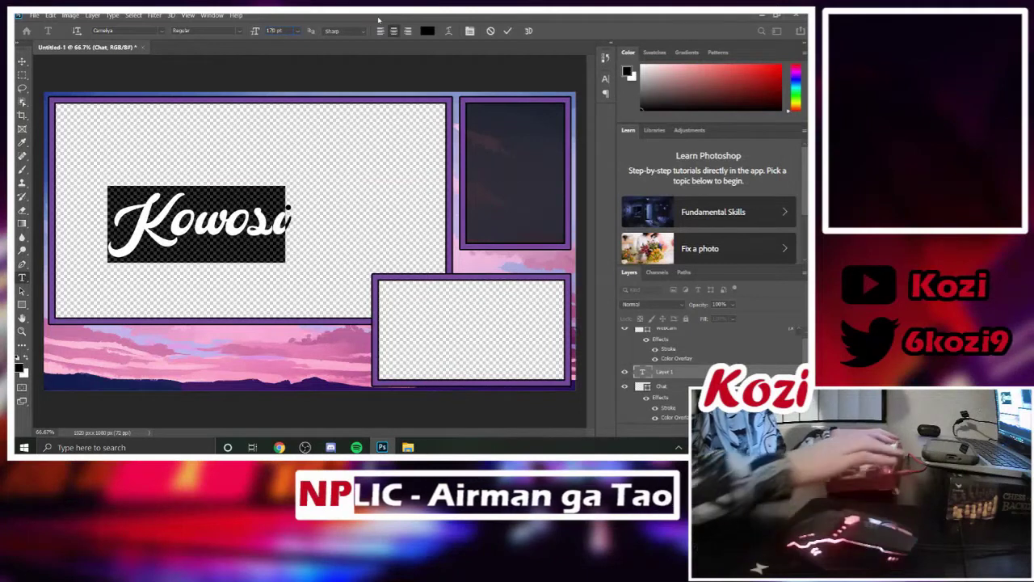
key("ctrl+shift+comma")
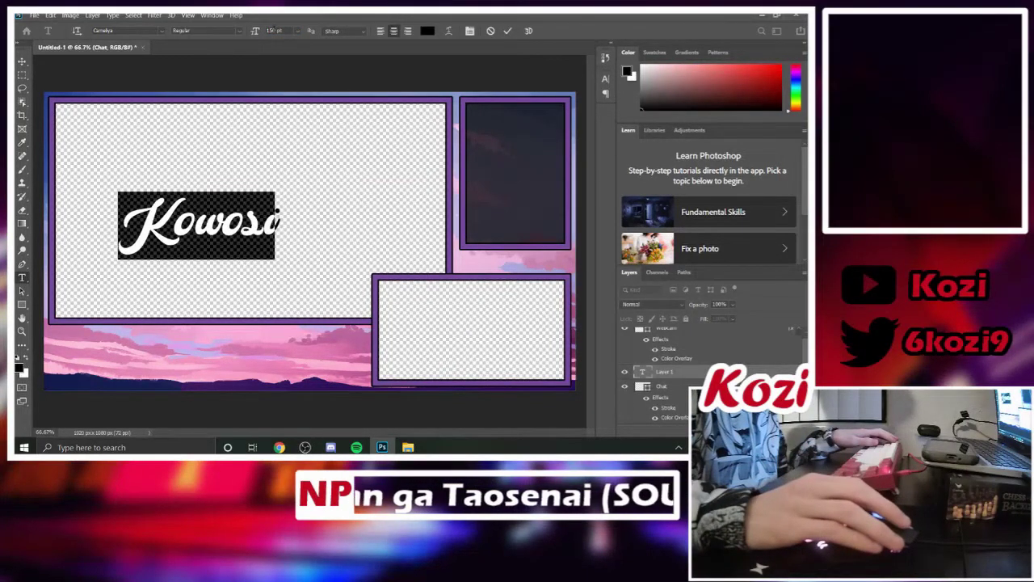
key("ctrl+shift+comma")
key("ctrl+shift+comma")
key("ctrl+shift+comma")
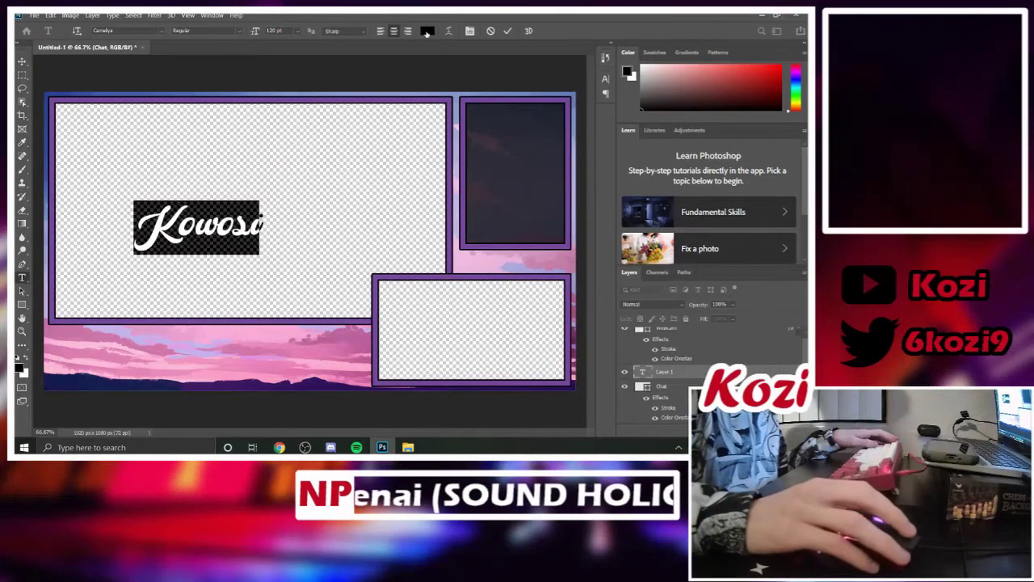
Colour the Kowosi text purple 74489c, then lighten it to R148 G92 B198
left_click(426, 30)
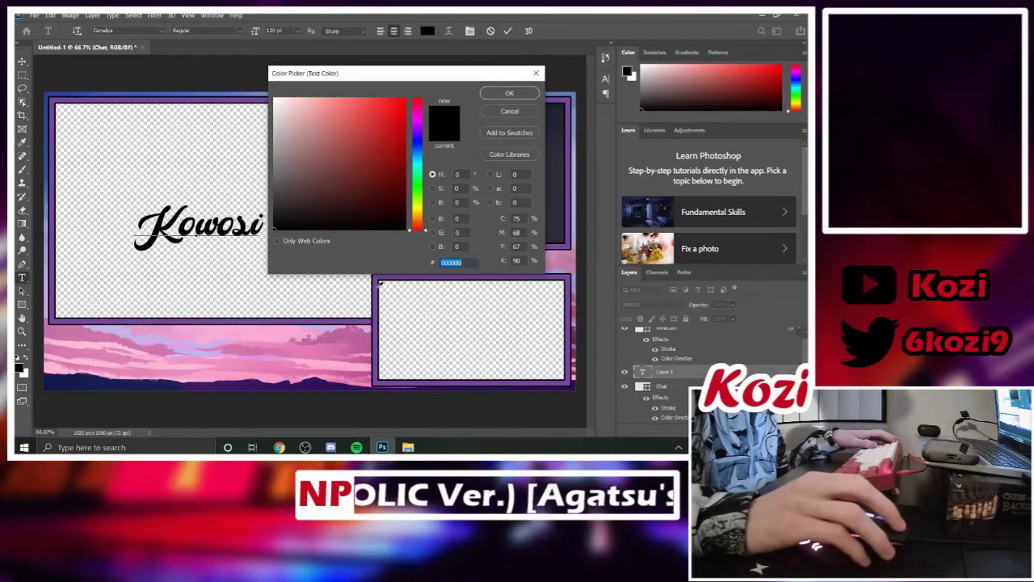
type("74489c")
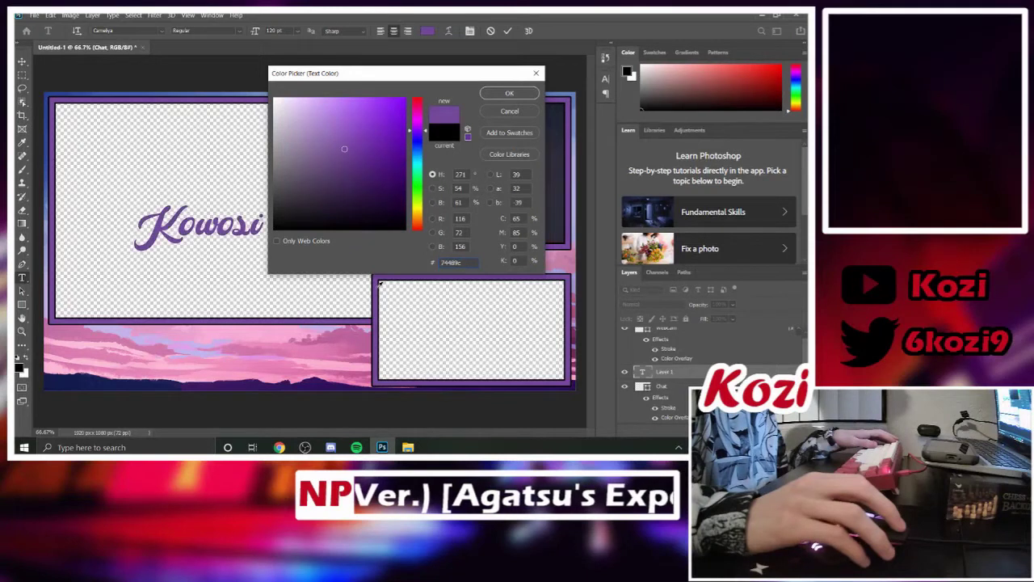
left_click_drag(344, 148, 344, 127)
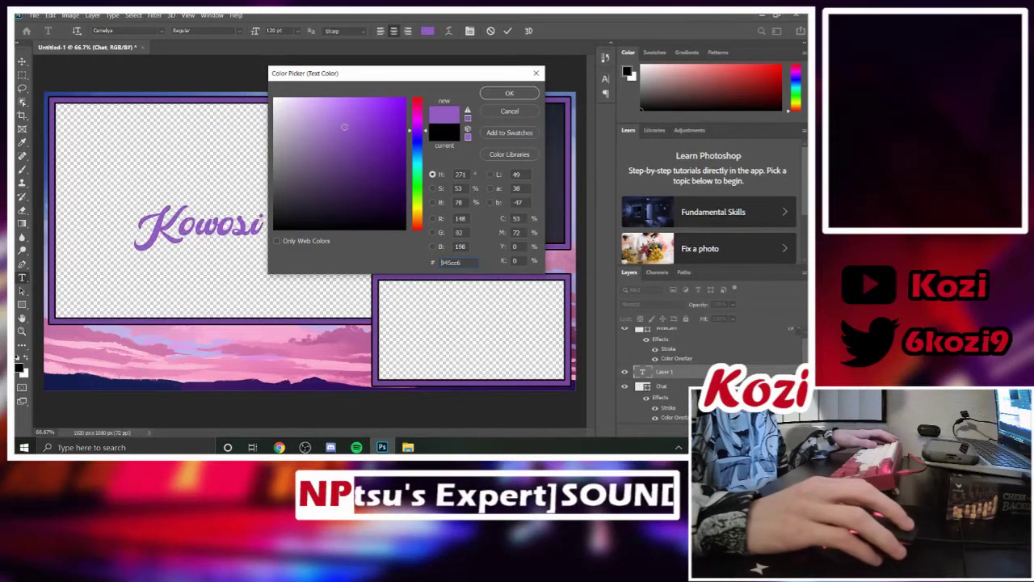